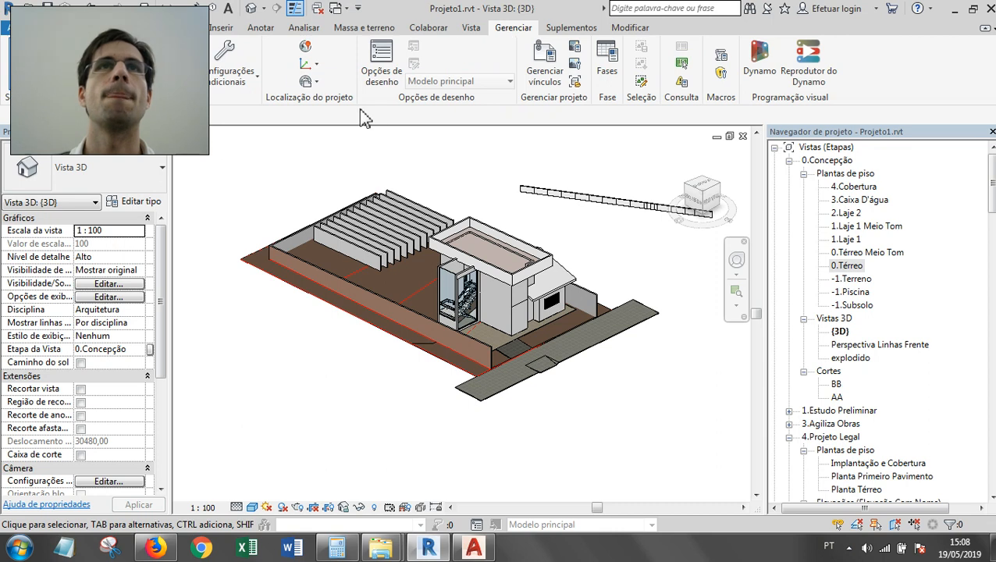
# Unload the linked CAD file terreno curvas.dwg from the project through the link manager.
pyautogui.click(222, 27)
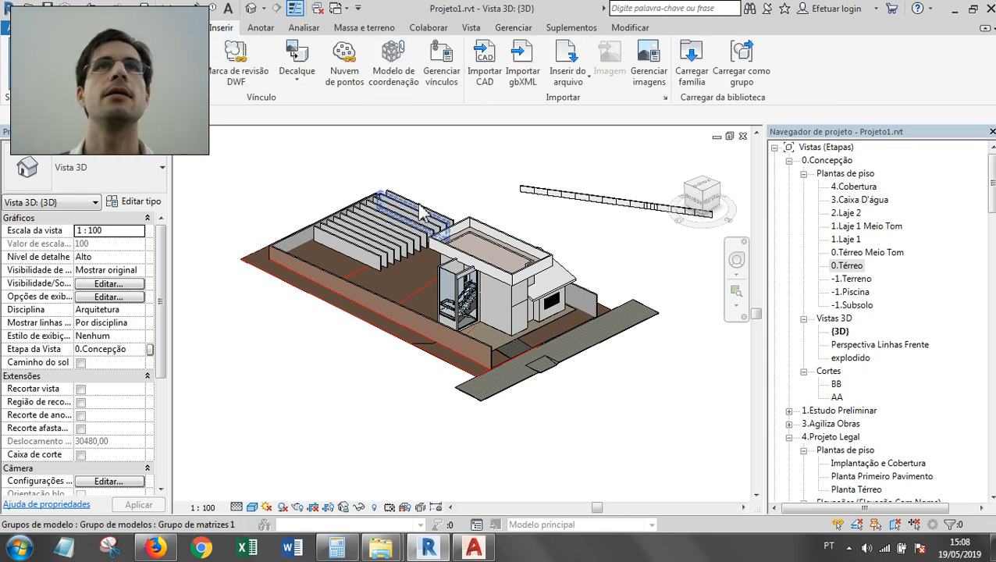
pyautogui.click(456, 92)
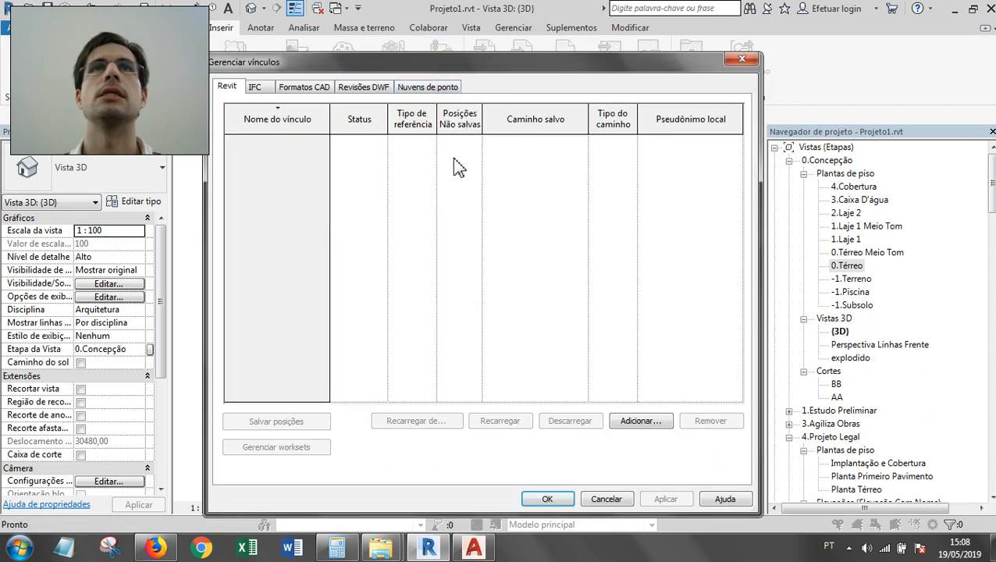
pyautogui.click(321, 87)
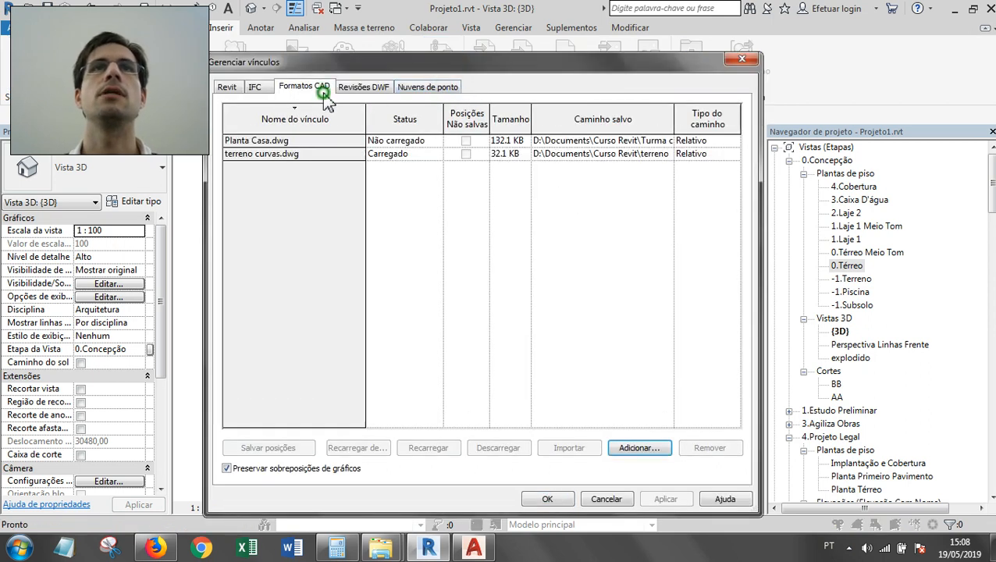
pyautogui.click(255, 155)
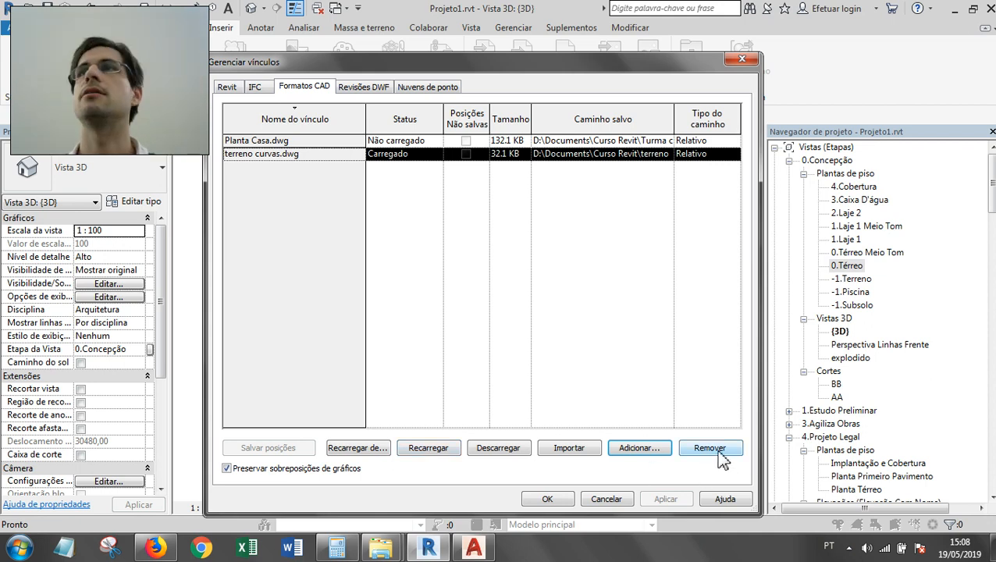
pyautogui.click(487, 451)
pyautogui.click(539, 499)
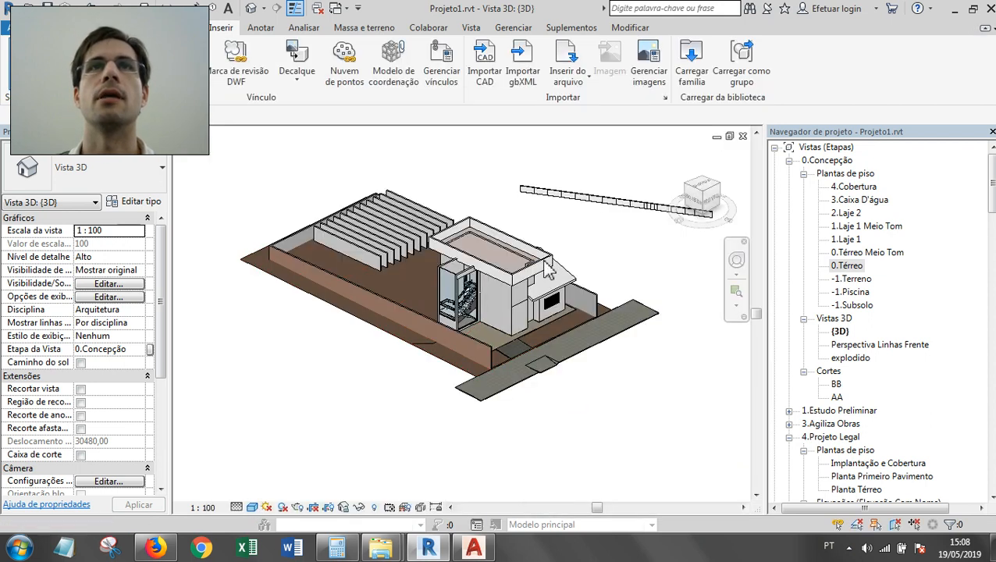
# Set the topography surface's created phase (Fase criada) to Terreno Natural.
pyautogui.scroll(1, 397, 305)
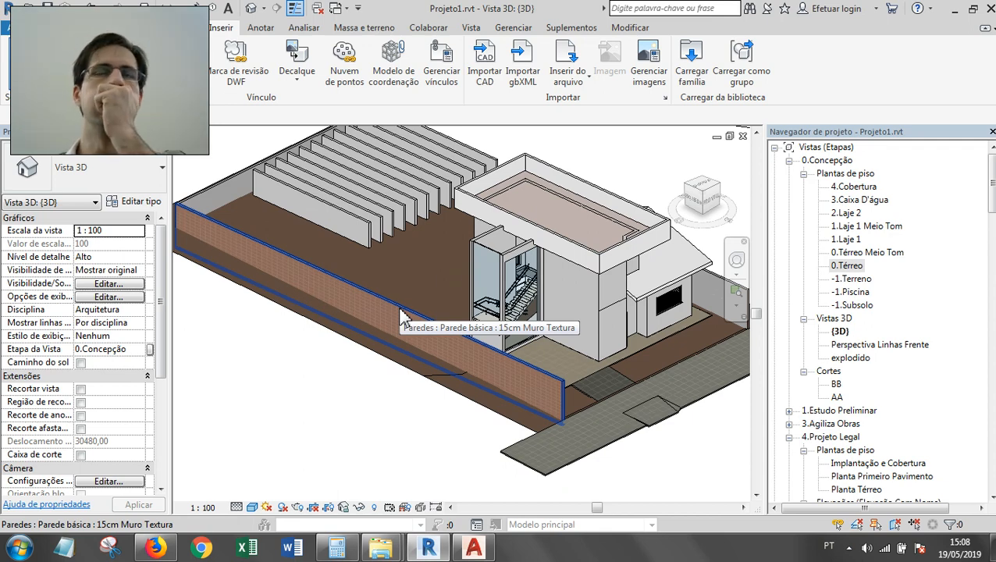
pyautogui.moveTo(548, 325); pyautogui.dragTo(511, 303, button='middle')
pyautogui.keyDown('shift'); pyautogui.moveTo(545, 348); pyautogui.dragTo(549, 387, button='middle'); pyautogui.keyUp('shift')
pyautogui.moveTo(517, 314); pyautogui.dragTo(538, 362, button='middle')
pyautogui.scroll(-1, 532, 345)
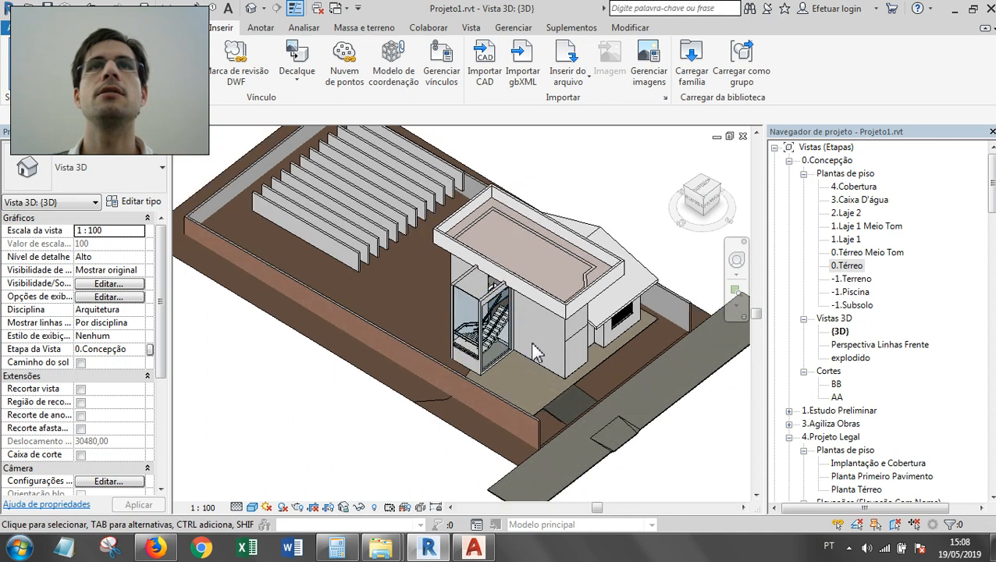
pyautogui.click(462, 437)
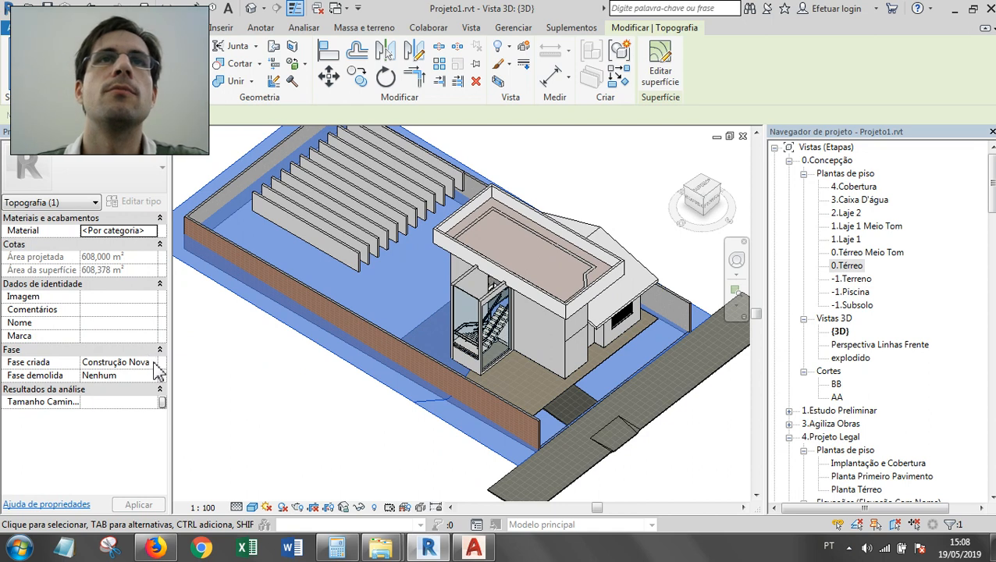
pyautogui.click(152, 364)
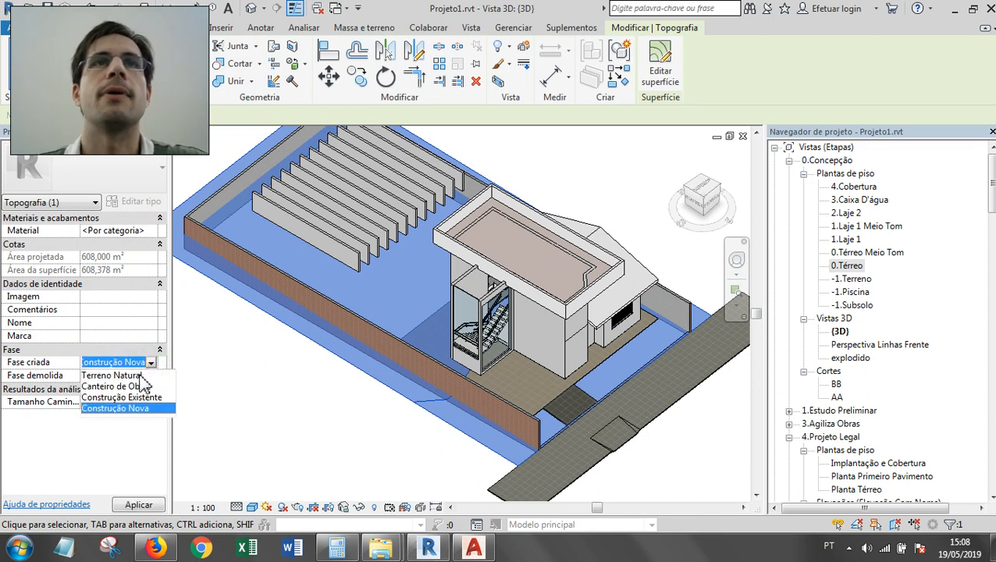
pyautogui.click(125, 376)
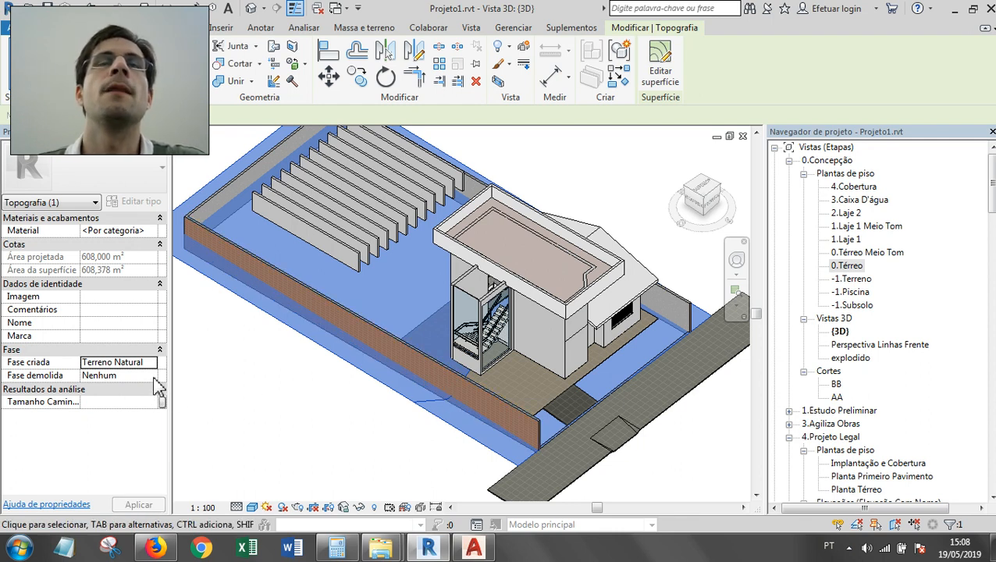
# Set the topography surface's demolished phase (Fase demolida) to Construção Nova and deselect it.
pyautogui.click(153, 378)
pyautogui.click(150, 376)
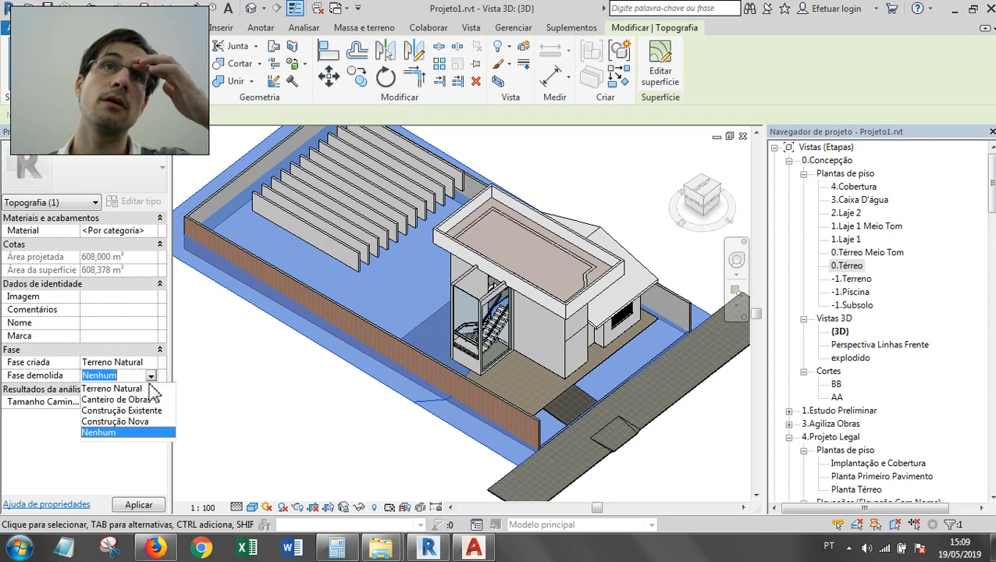
pyautogui.click(114, 422)
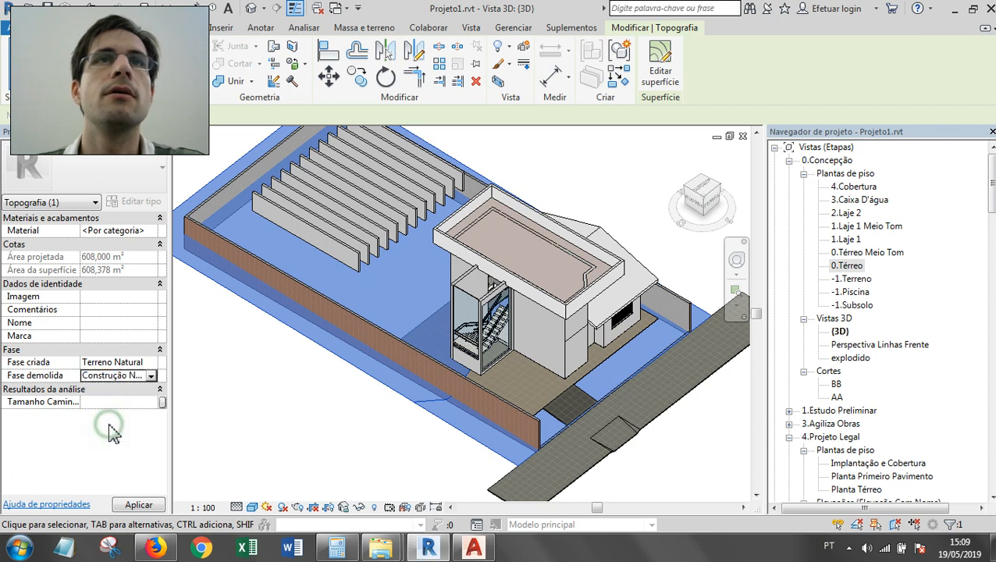
pyautogui.click(360, 448)
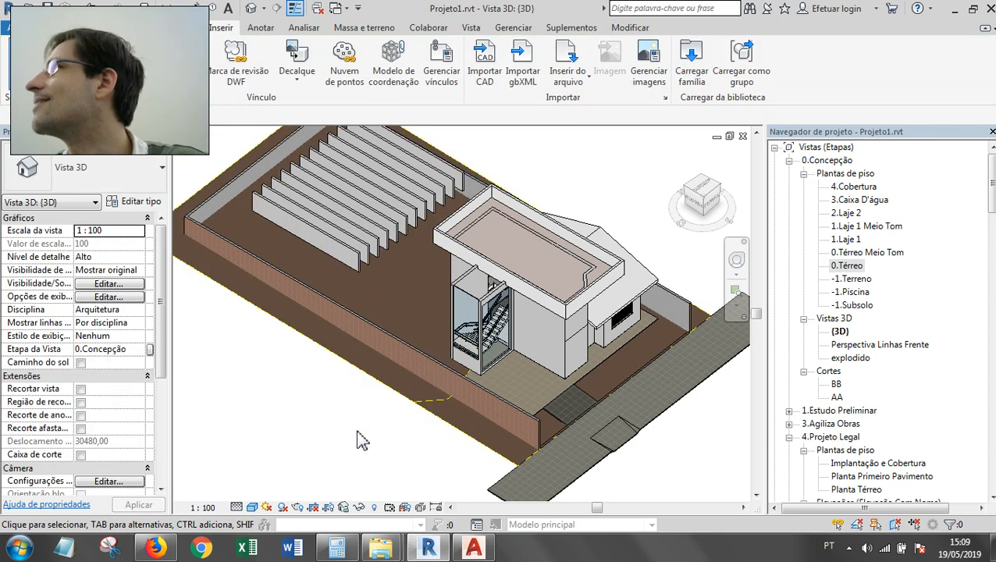
# Examine how the topography is displayed in the 3D view and review the view's and the surface's phase properties.
pyautogui.moveTo(367, 449); pyautogui.dragTo(398, 412, button='middle')
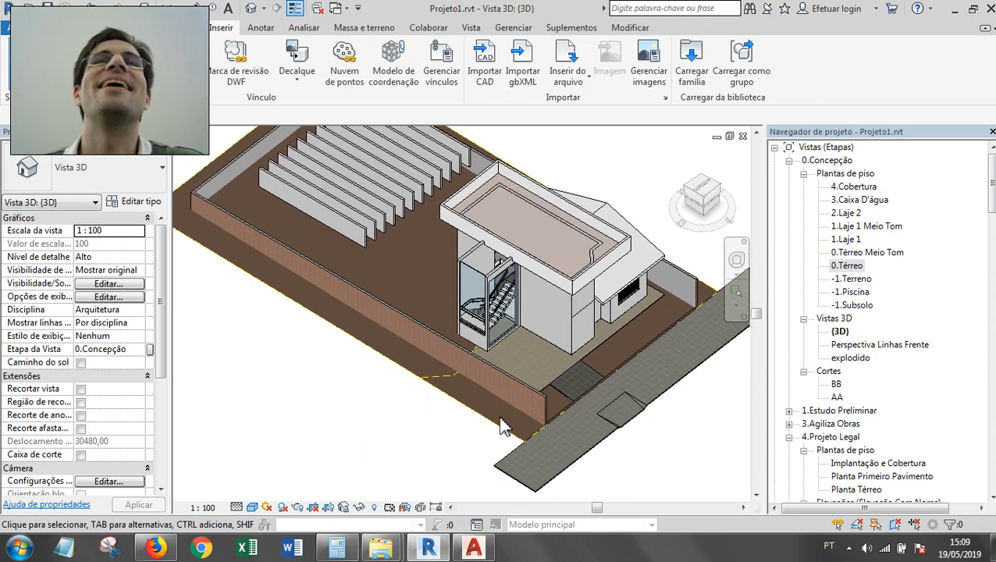
pyautogui.scroll(2, 498, 415)
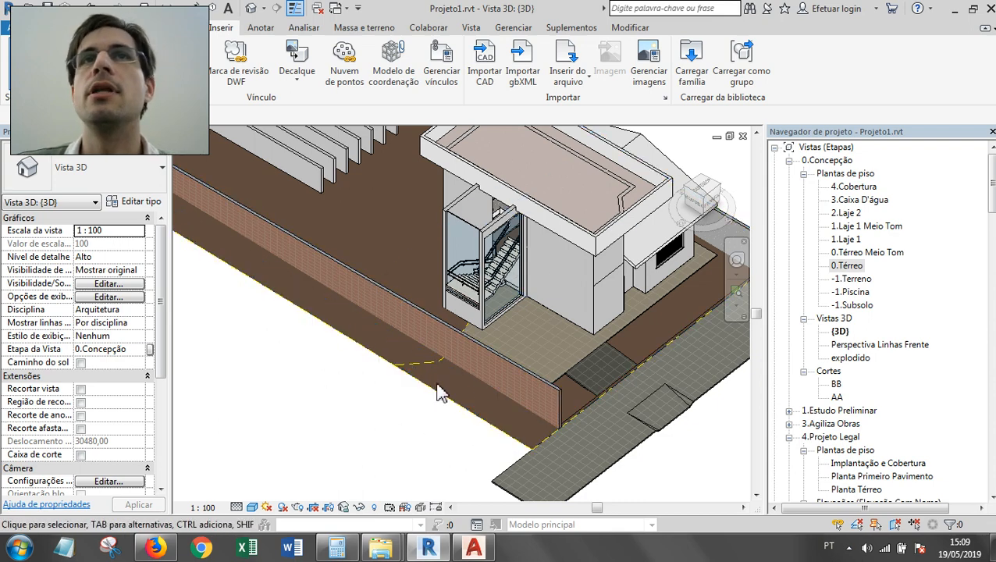
pyautogui.scroll(1, 430, 371)
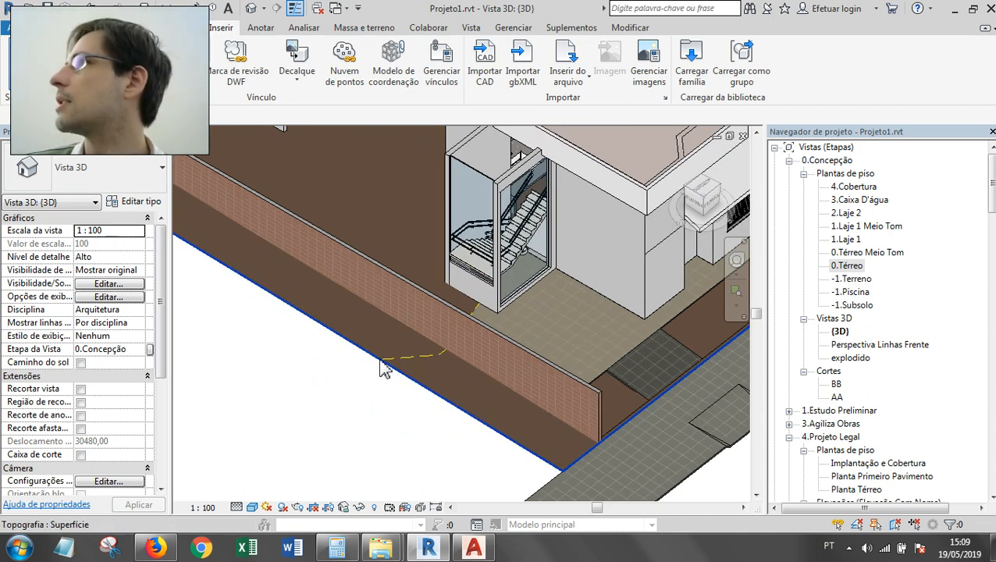
pyautogui.scroll(-1, 441, 386)
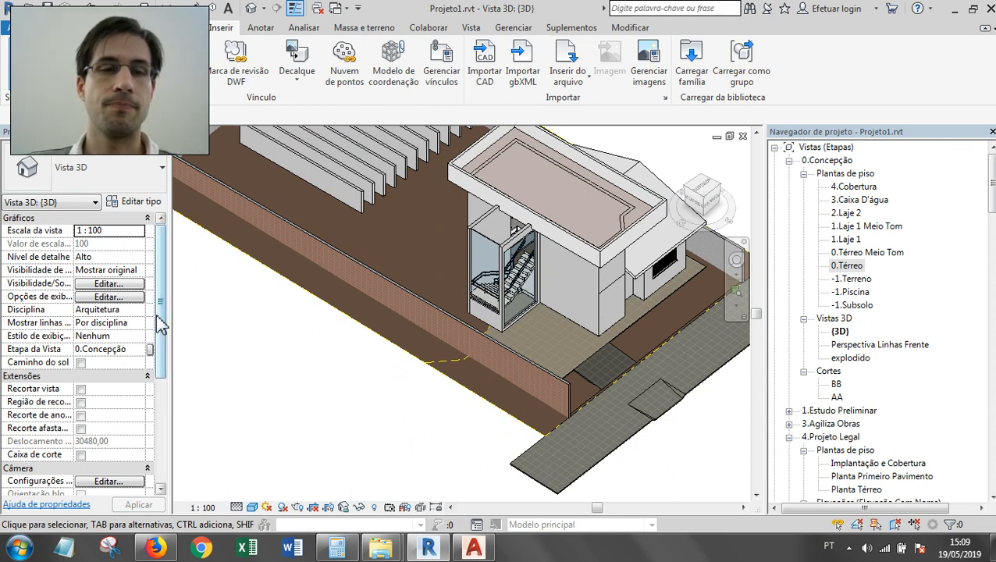
pyautogui.scroll(-5, 160, 324)
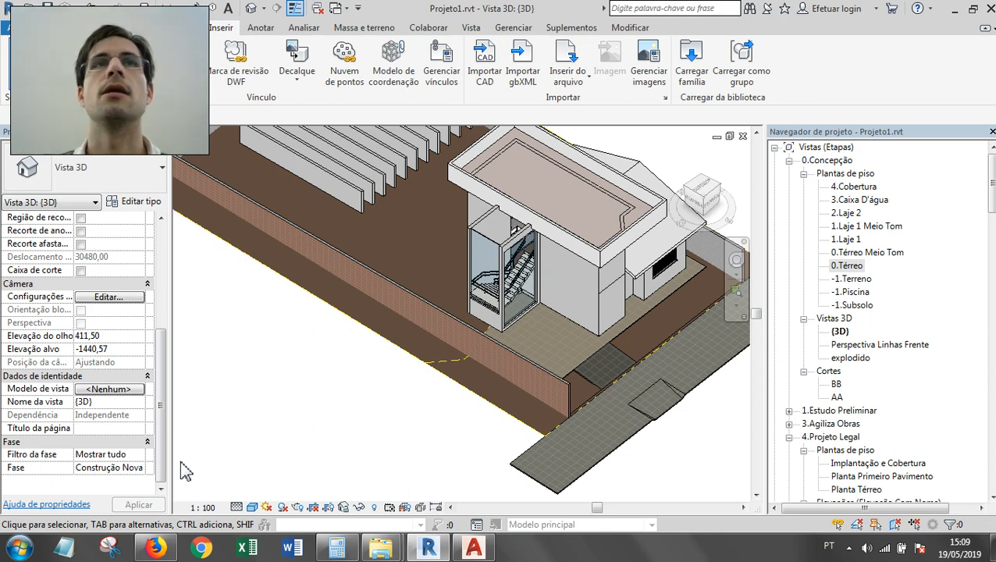
pyautogui.click(443, 381)
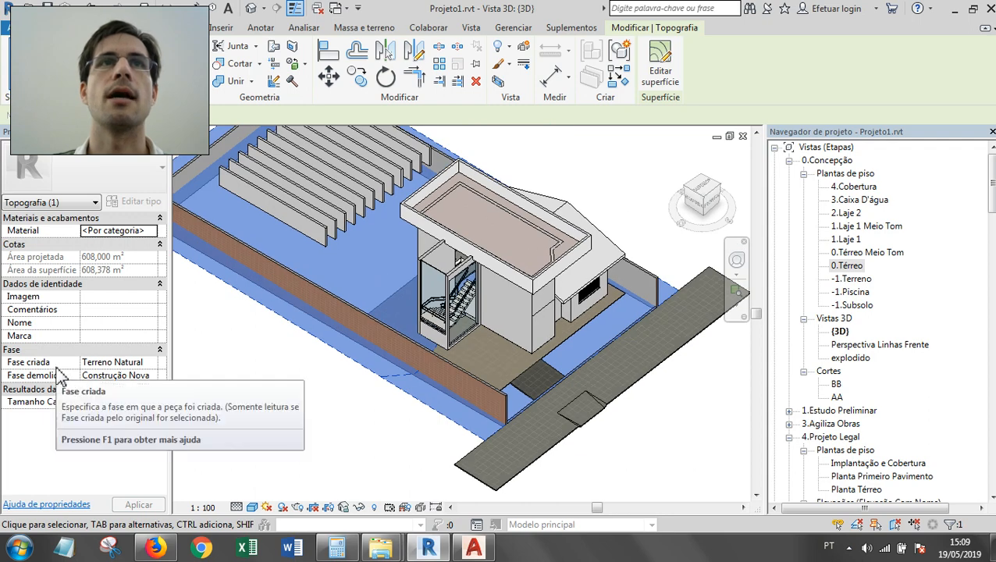
pyautogui.click(309, 418)
pyautogui.scroll(2, 309, 437)
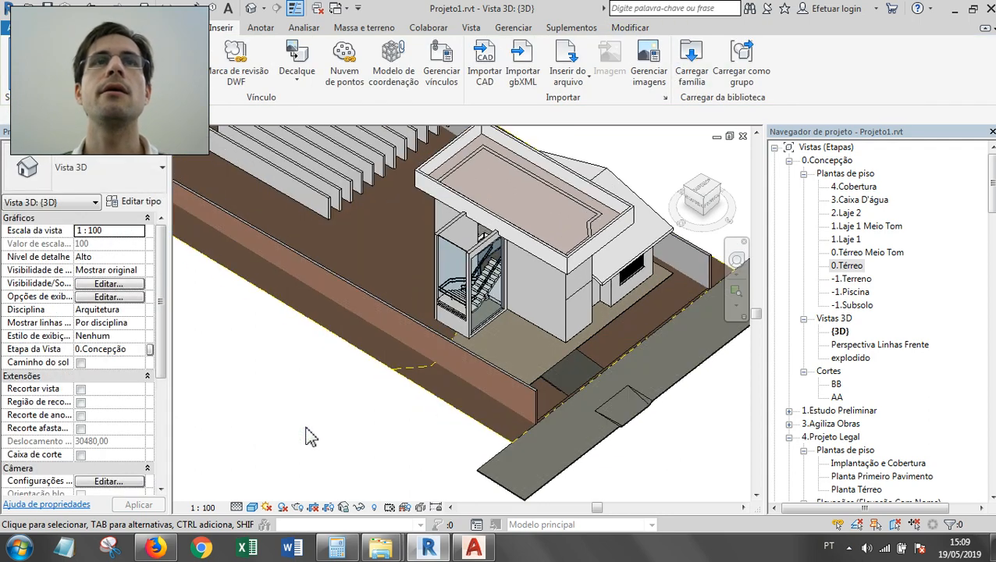
pyautogui.scroll(-3, 305, 437)
pyautogui.scroll(1, 303, 448)
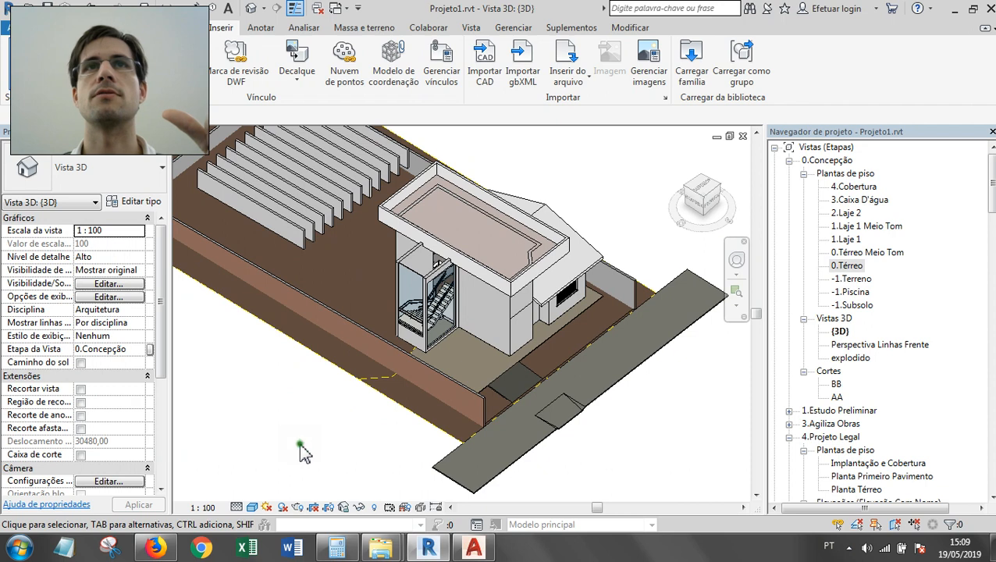
# Set the 3D view's phase filter (Filtro da fase) to Somente Atual.
pyautogui.moveTo(162, 378); pyautogui.dragTo(163, 486)
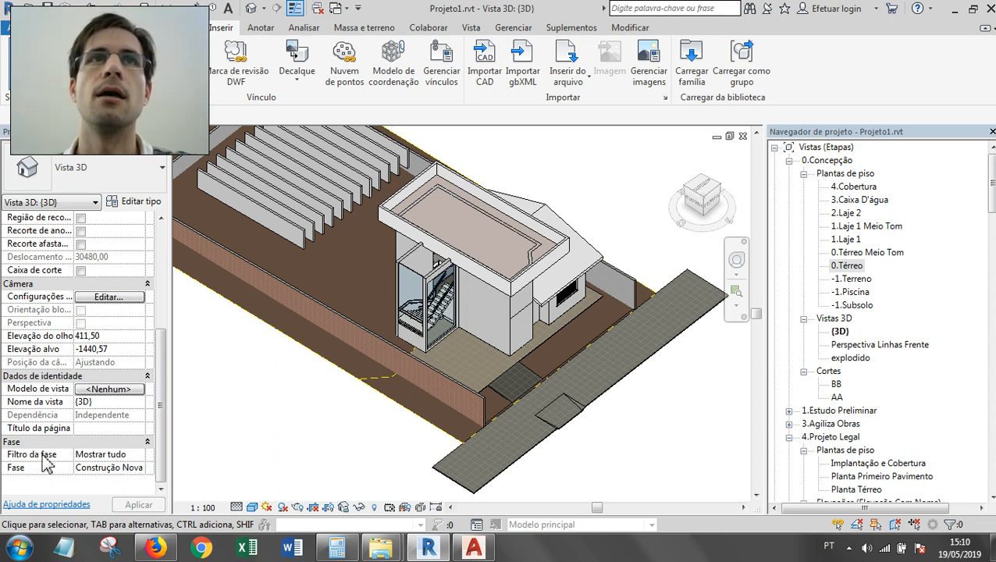
pyautogui.click(138, 454)
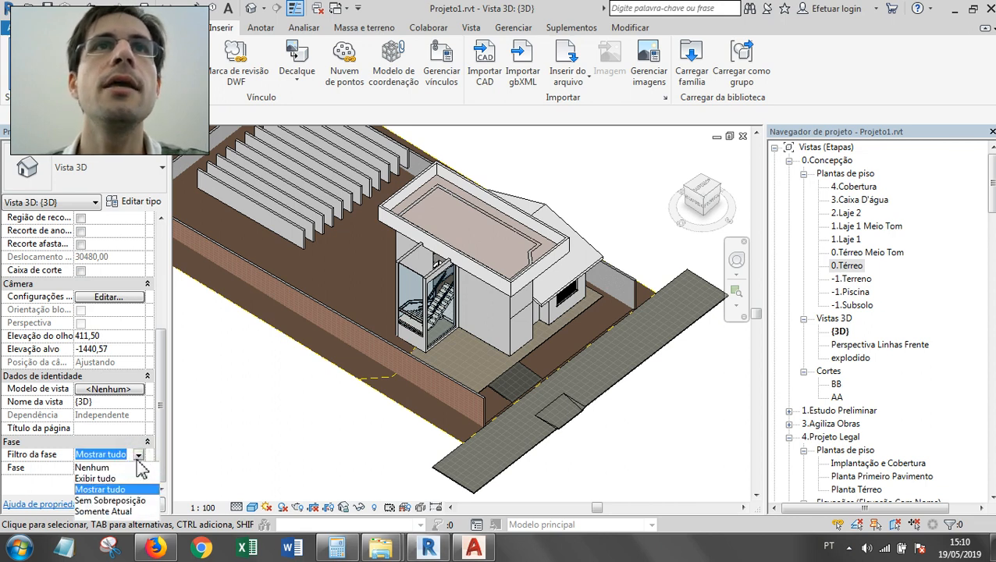
pyautogui.click(114, 511)
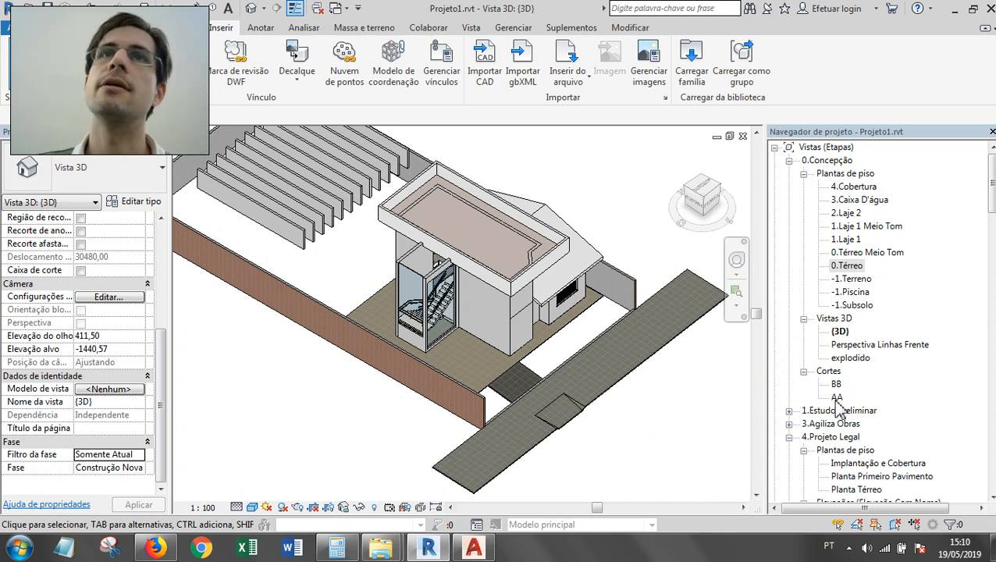
# Open section AA and examine the cut topography around the outer wall and its phase properties.
pyautogui.doubleClick(836, 398)
pyautogui.scroll(-10, 627, 396)
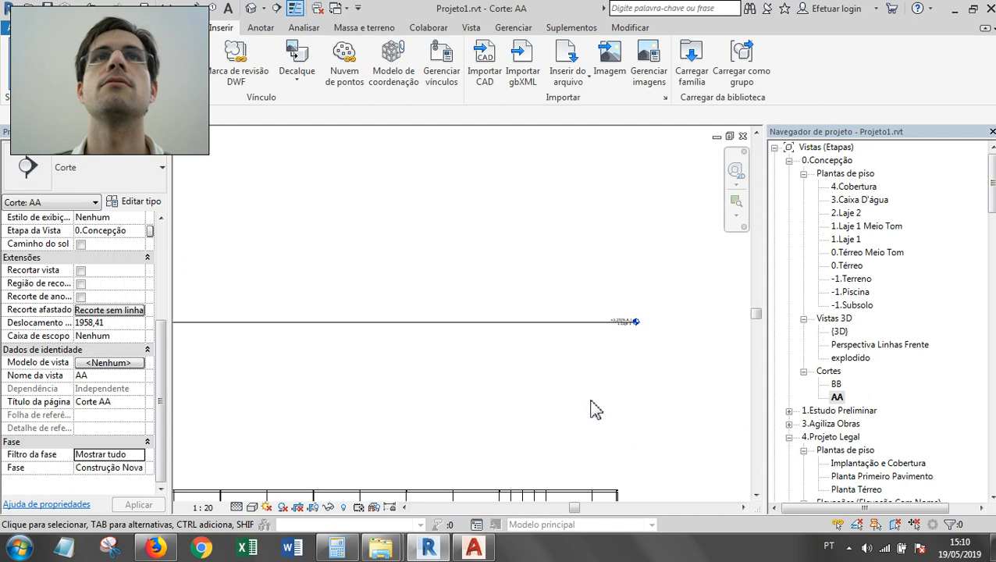
pyautogui.scroll(8, 593, 344)
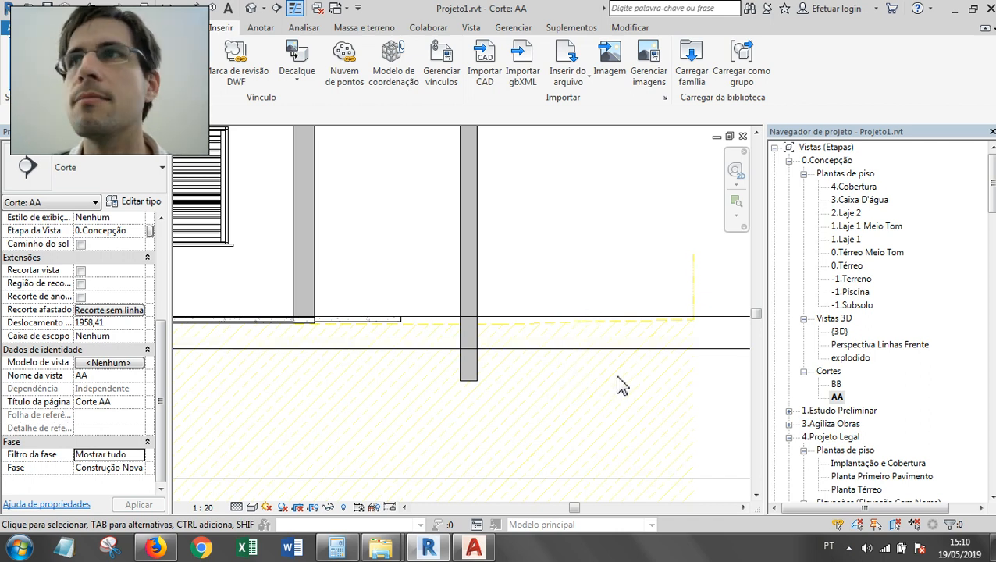
pyautogui.click(663, 324)
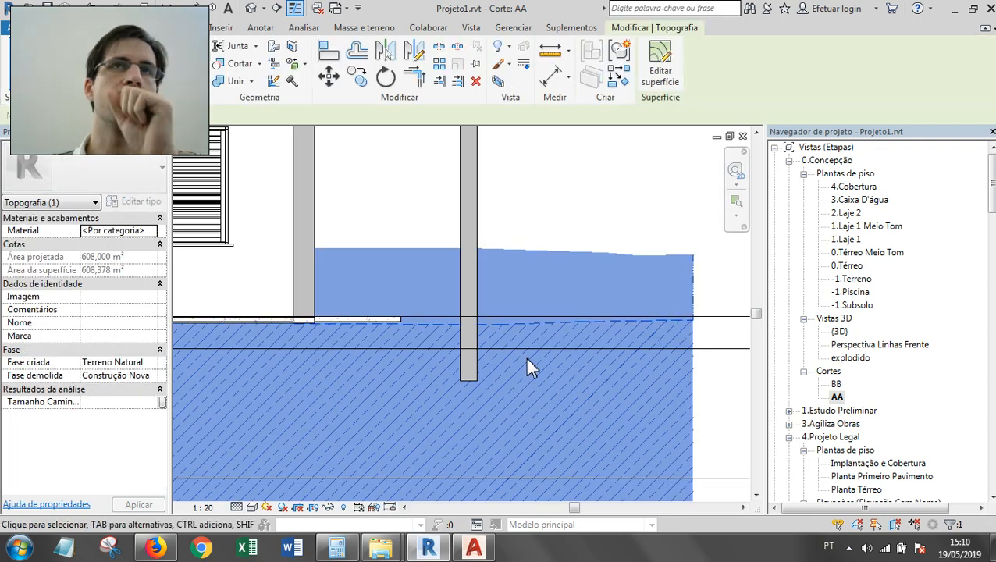
pyautogui.press('Escape')
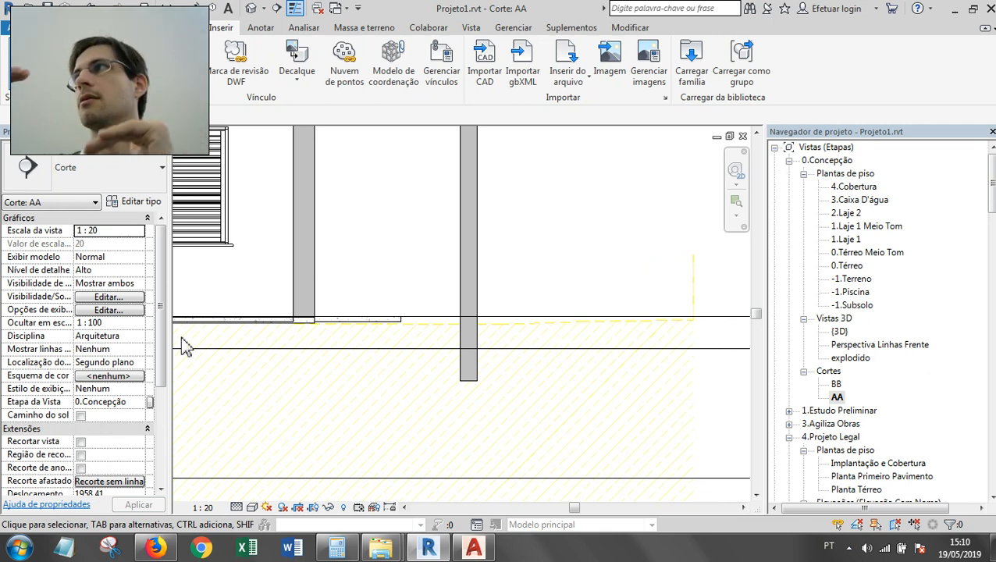
pyautogui.scroll(-2, 118, 417)
pyautogui.scroll(2, 117, 414)
pyautogui.moveTo(186, 412); pyautogui.dragTo(192, 410, button='middle')
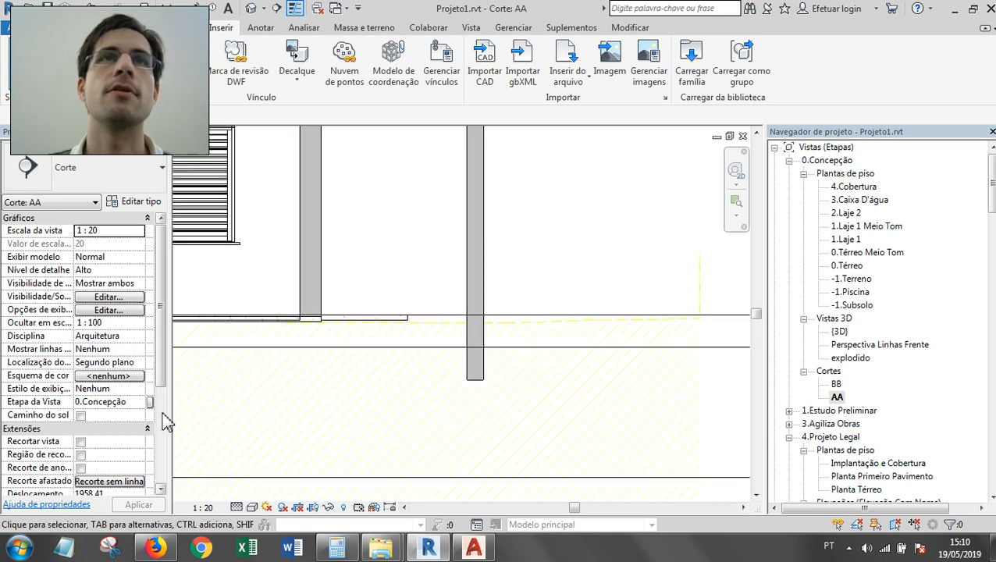
# Try the Somente Atual phase filter on section AA and undo the change.
pyautogui.scroll(-5, 160, 413)
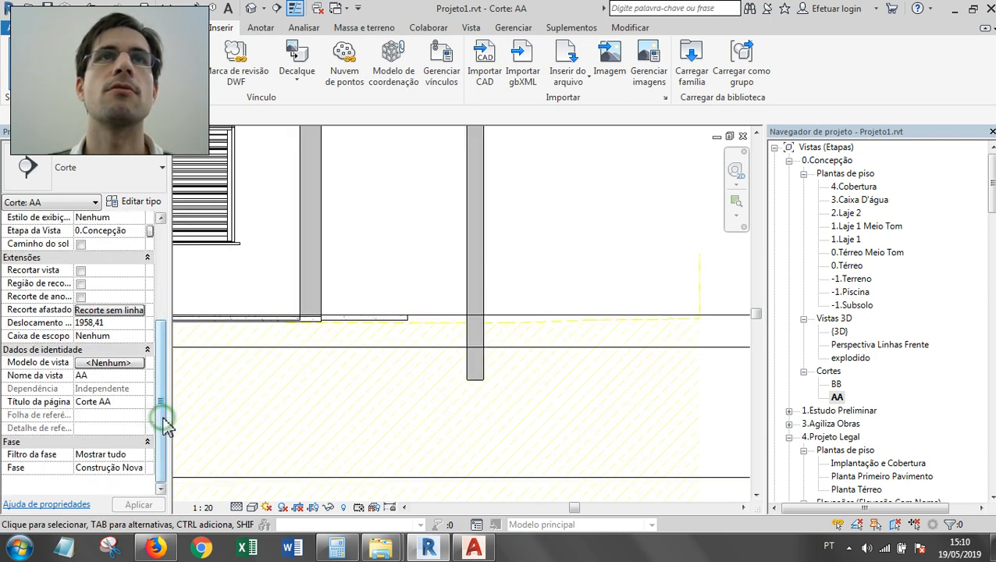
pyautogui.click(141, 459)
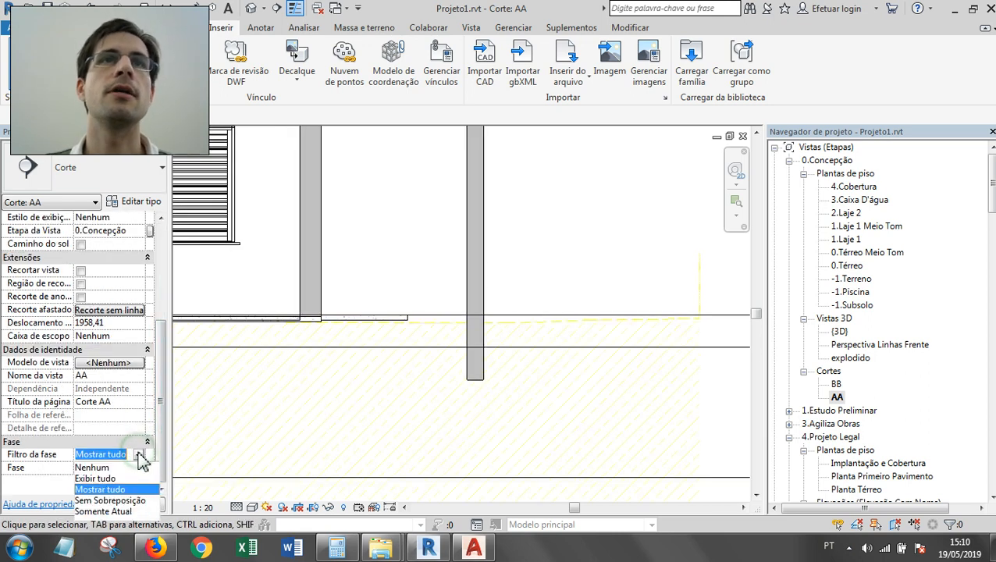
pyautogui.click(124, 512)
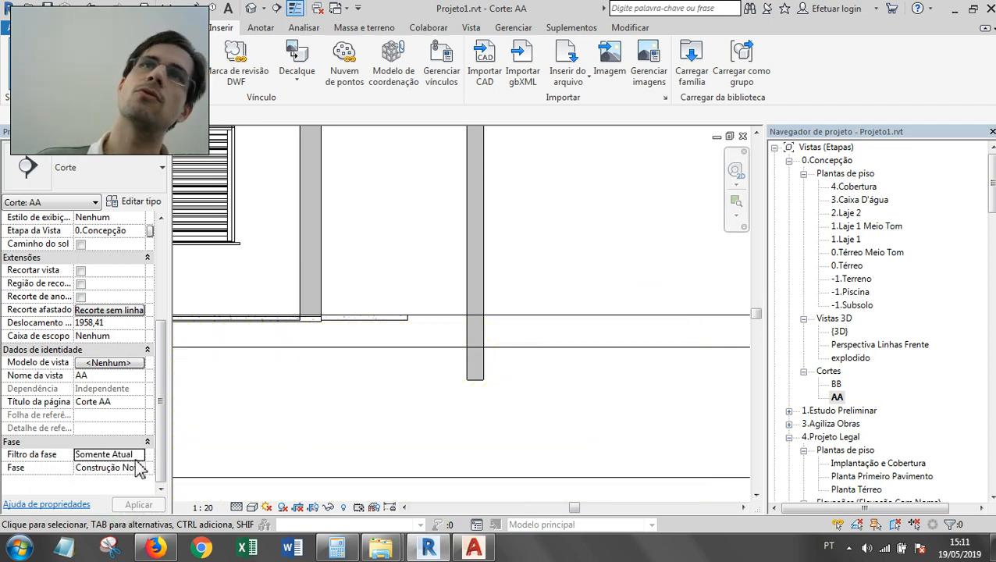
pyautogui.hotkey('ctrl', 'z')
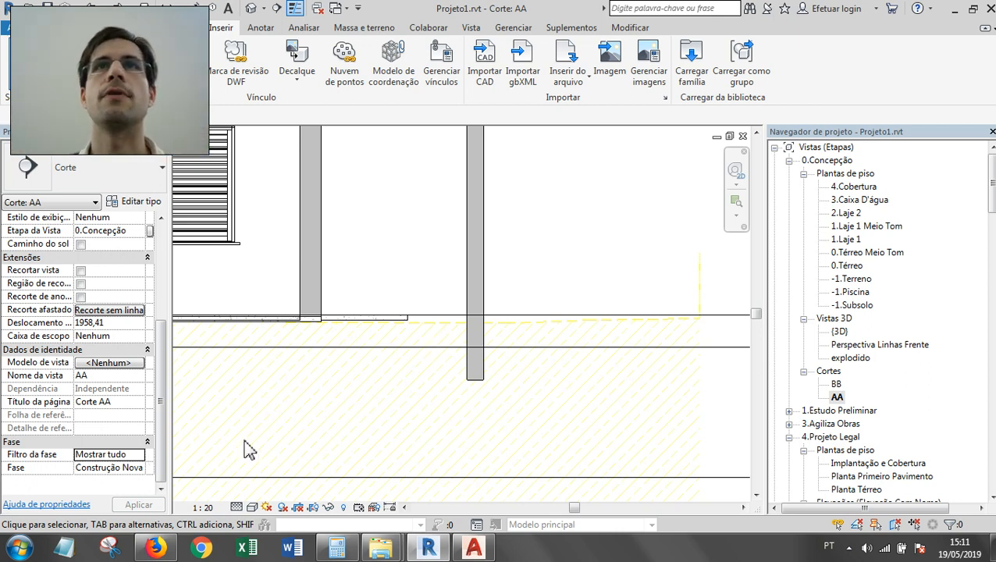
# Switch to the 3D view and set its phase (Fase) to Terreno Natural.
pyautogui.hotkey('ctrl', 'Tab')
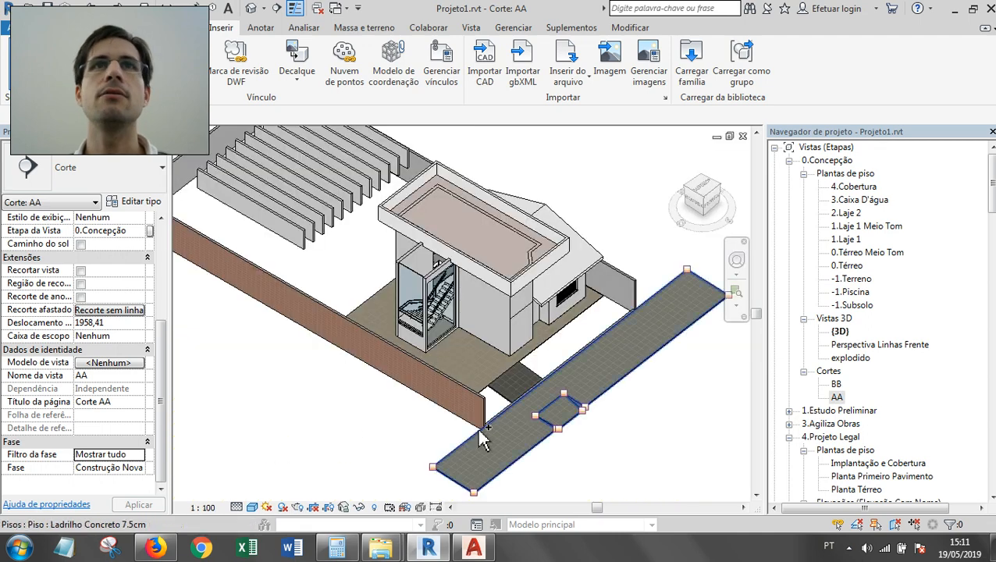
pyautogui.scroll(-1, 84, 431)
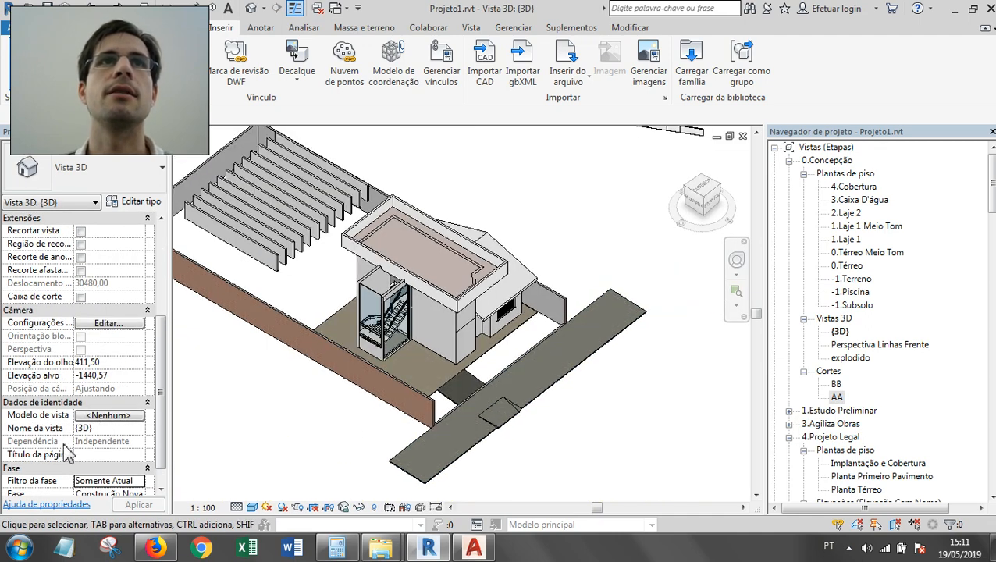
pyautogui.scroll(1, 69, 460)
pyautogui.scroll(-1, 157, 457)
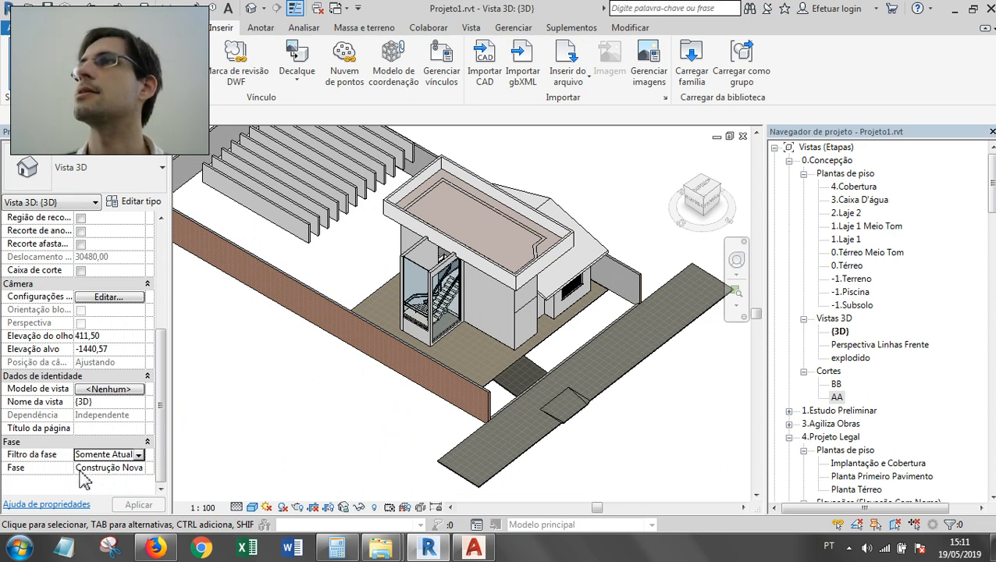
pyautogui.click(117, 468)
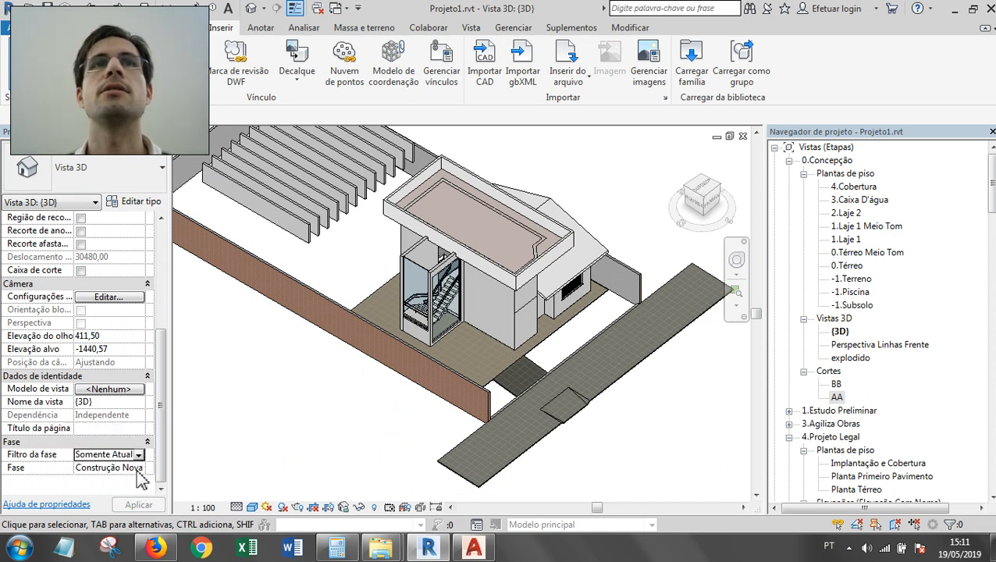
pyautogui.click(138, 467)
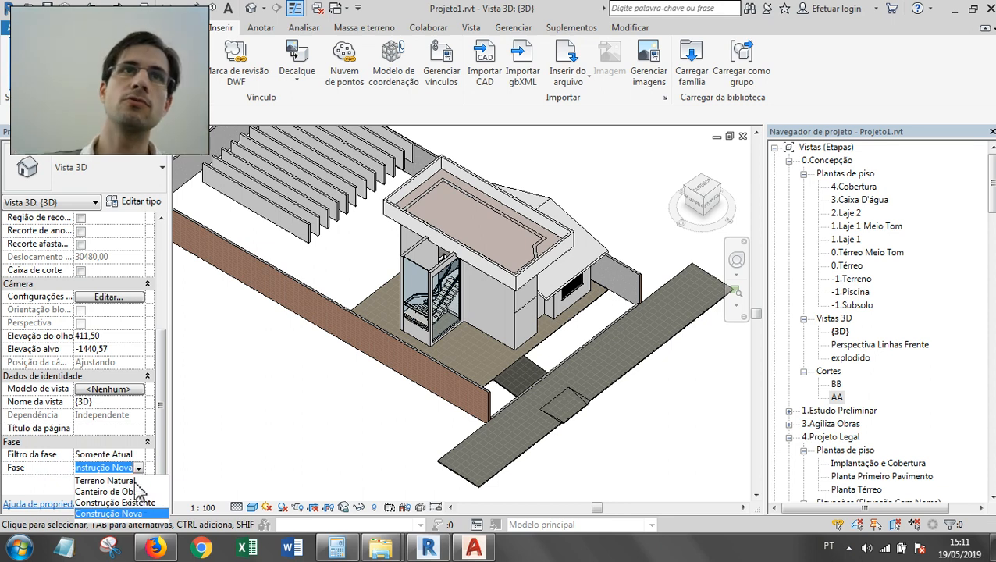
pyautogui.click(129, 481)
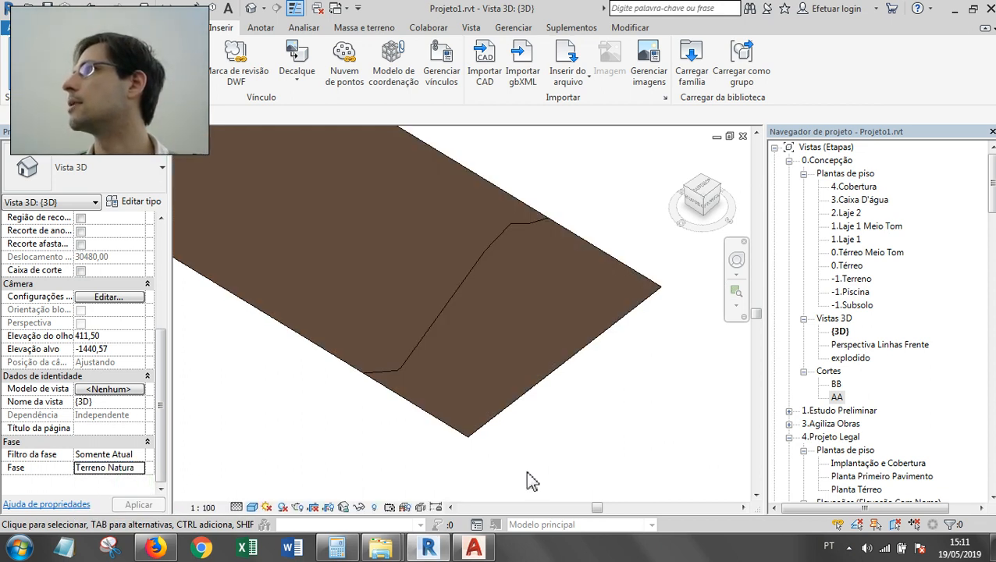
# Set the 3D view's phase filter (Filtro da fase) to Exibir tudo and its phase to Construção Nova.
pyautogui.click(139, 455)
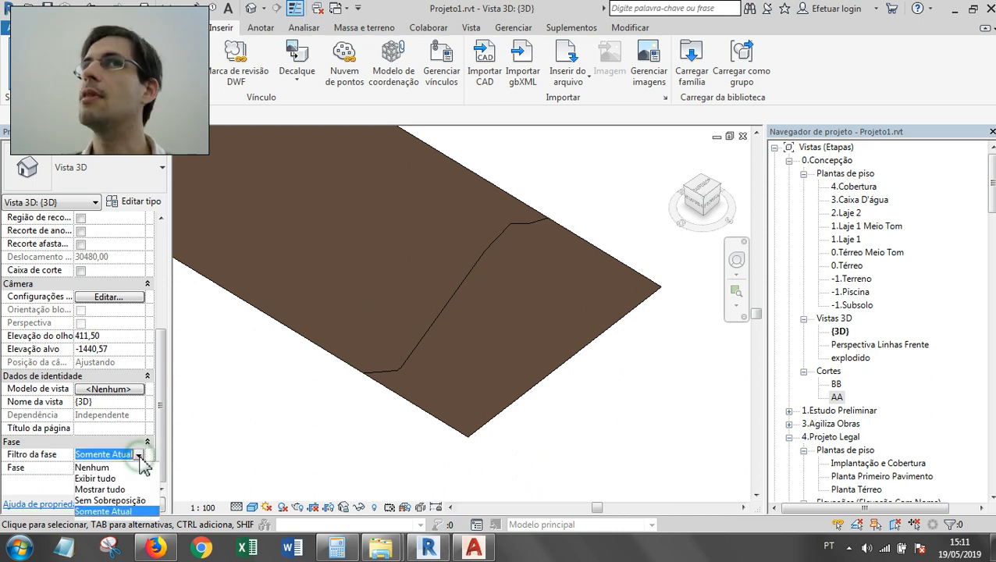
pyautogui.click(123, 478)
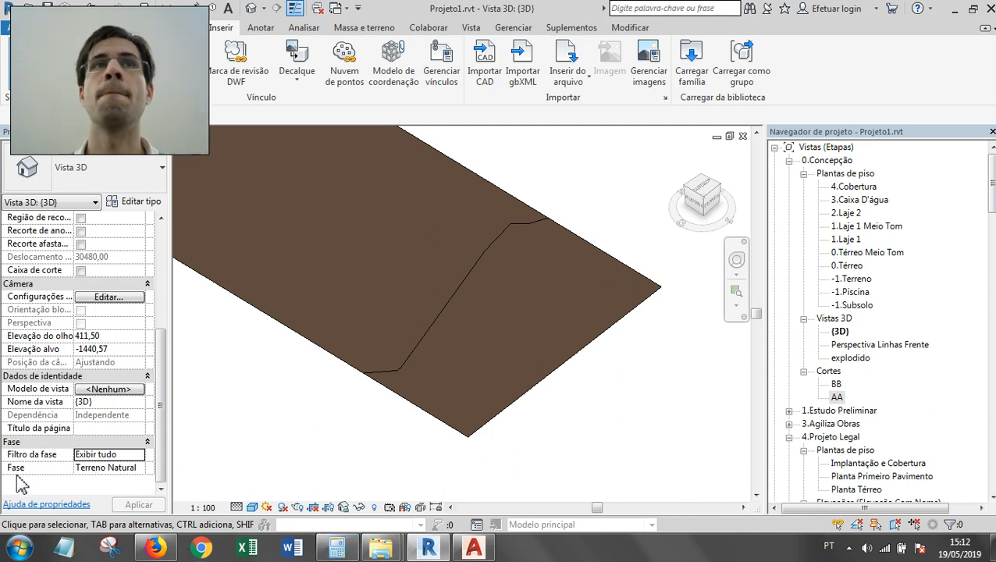
pyautogui.click(141, 468)
pyautogui.click(109, 513)
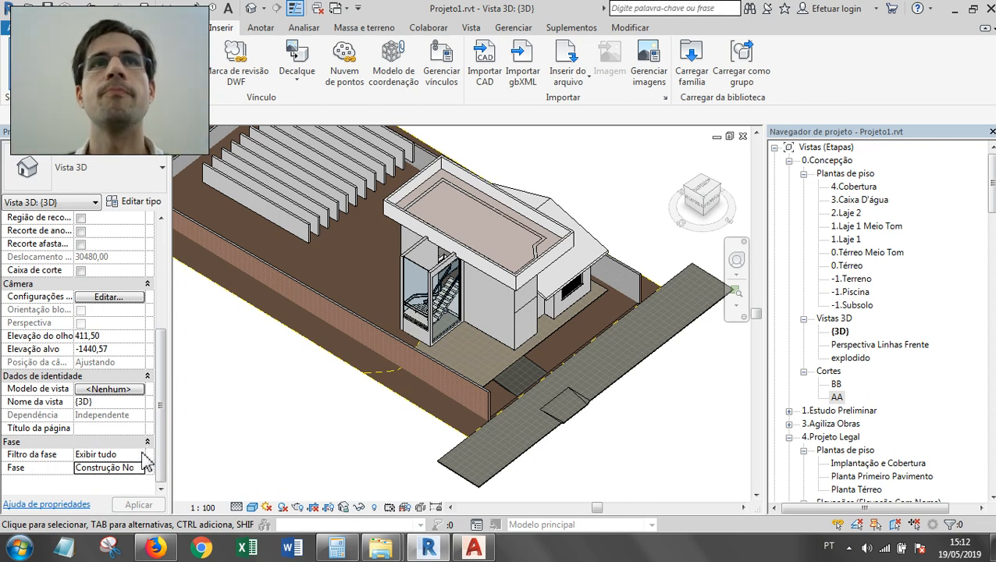
# Try the Somente Atual phase filter on the 3D view and undo the change.
pyautogui.click(143, 457)
pyautogui.click(119, 512)
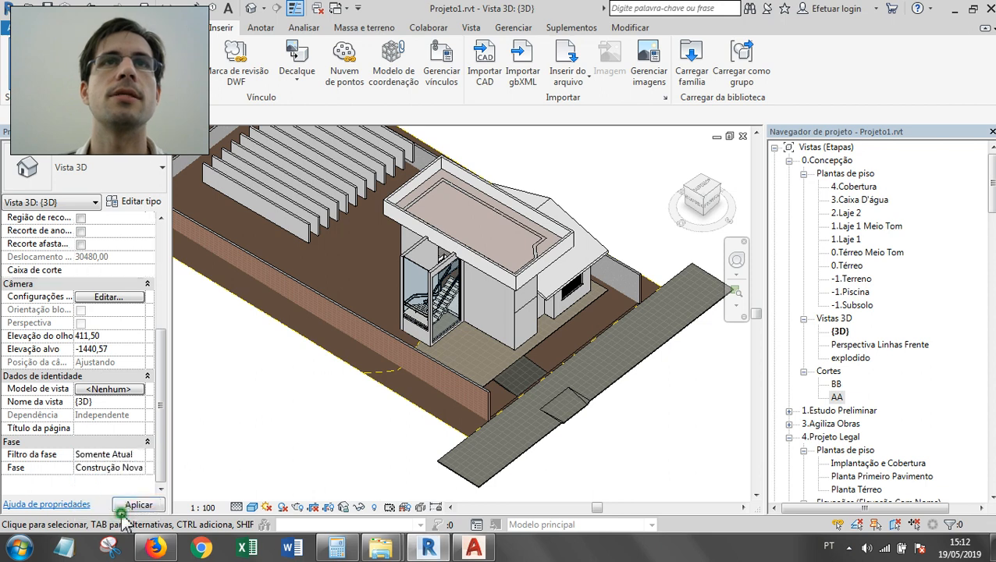
pyautogui.hotkey('ctrl', 'z')
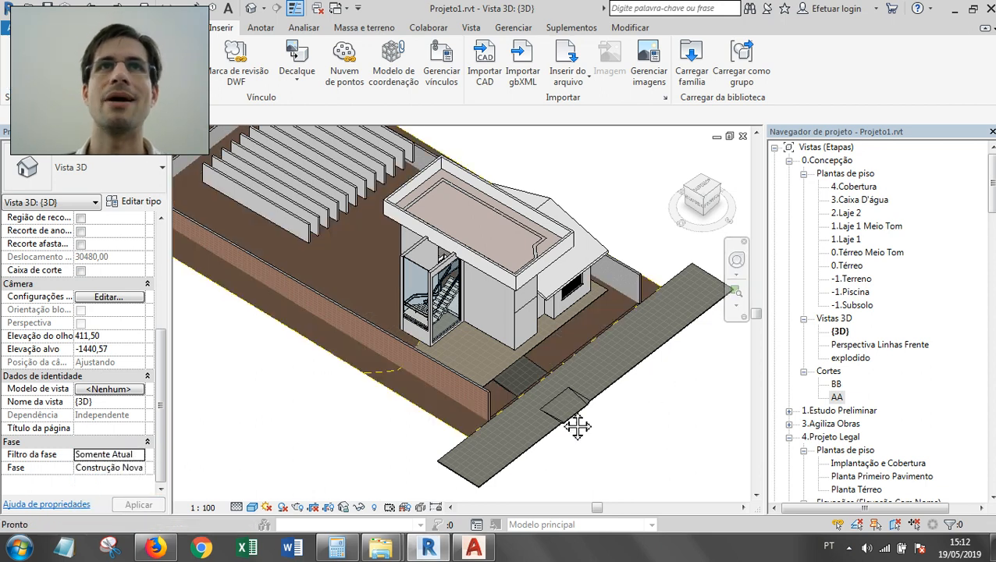
# Create a graded region (Região com eixos) from the natural terrain as an exact copy of the existing surface and finish the surface edit.
pyautogui.moveTo(576, 424); pyautogui.dragTo(580, 426, button='middle')
pyautogui.click(421, 421)
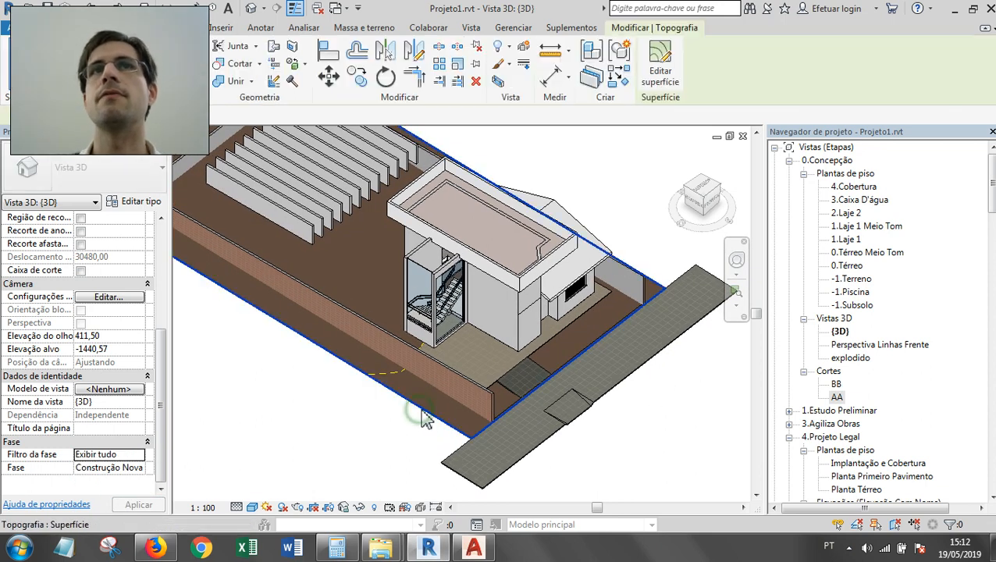
pyautogui.scroll(1, 416, 372)
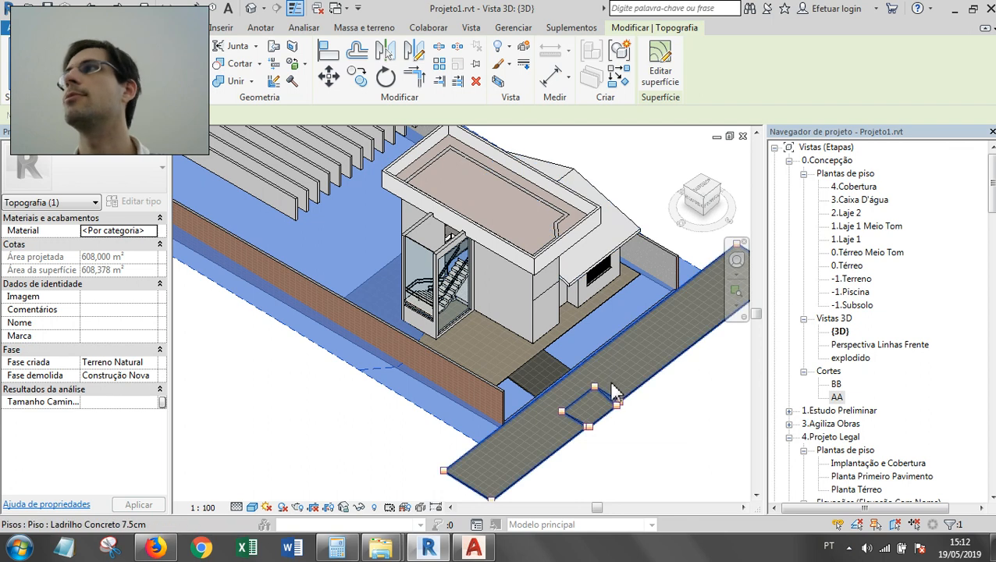
pyautogui.scroll(-1, 616, 402)
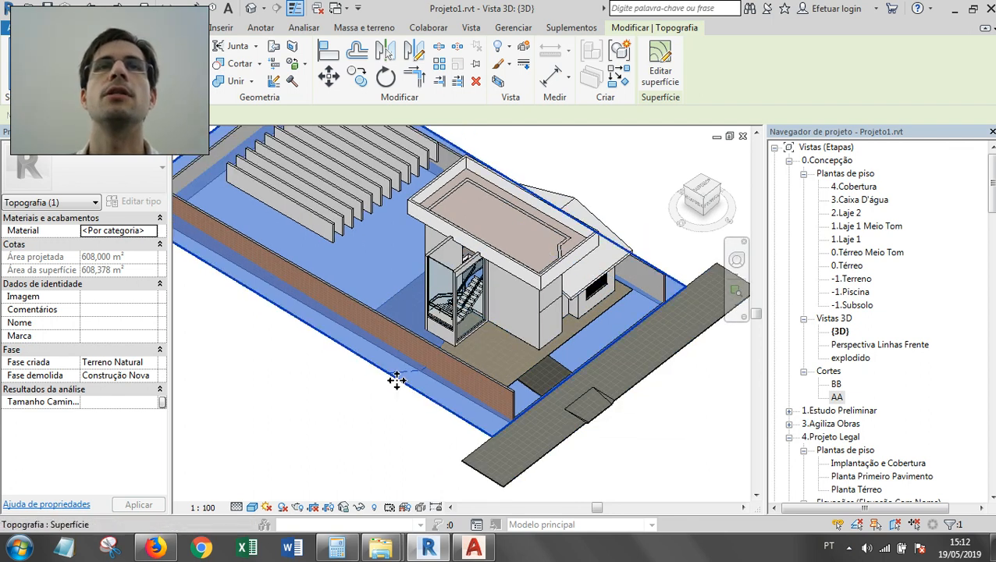
pyautogui.click(364, 27)
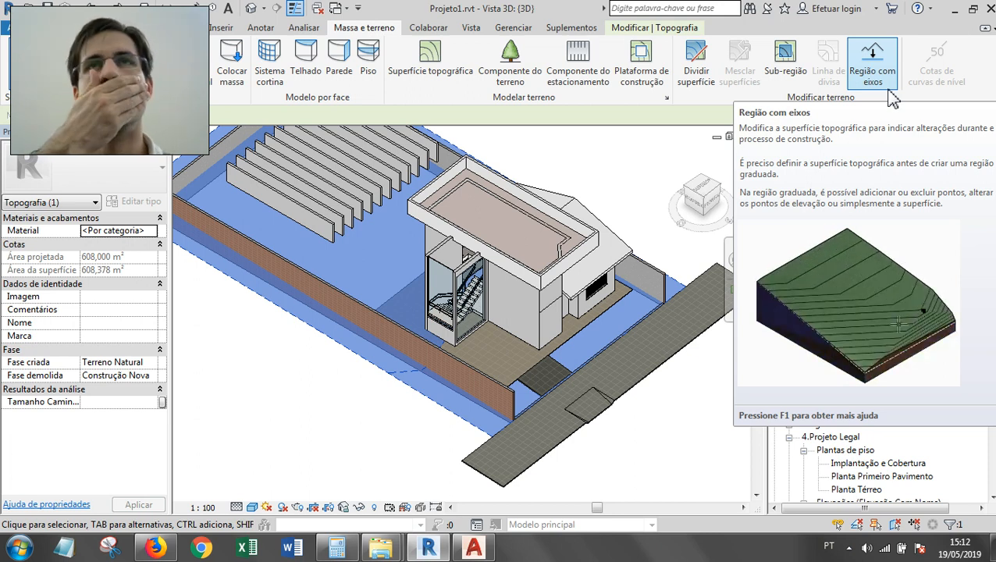
pyautogui.click(868, 76)
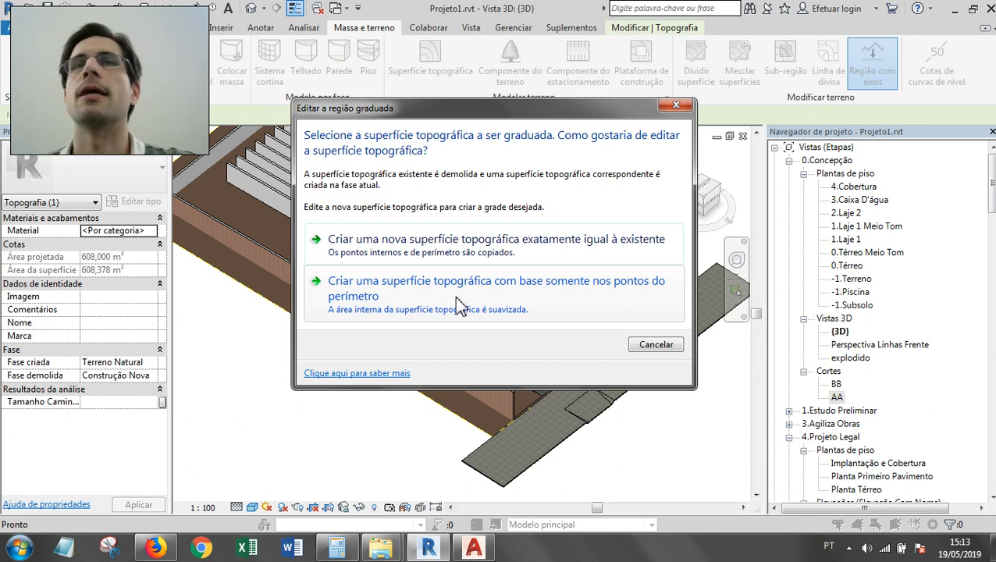
pyautogui.click(453, 245)
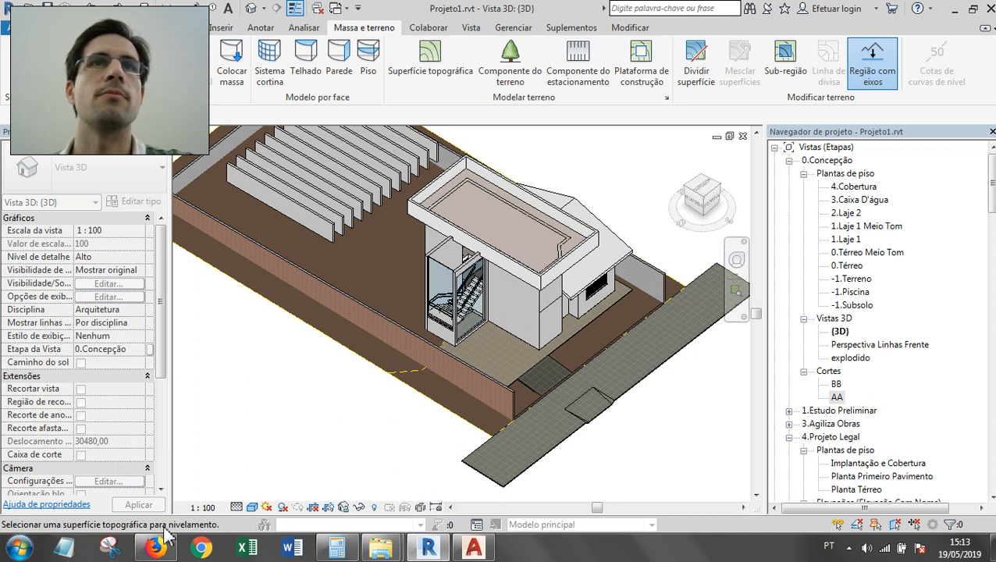
pyautogui.click(414, 396)
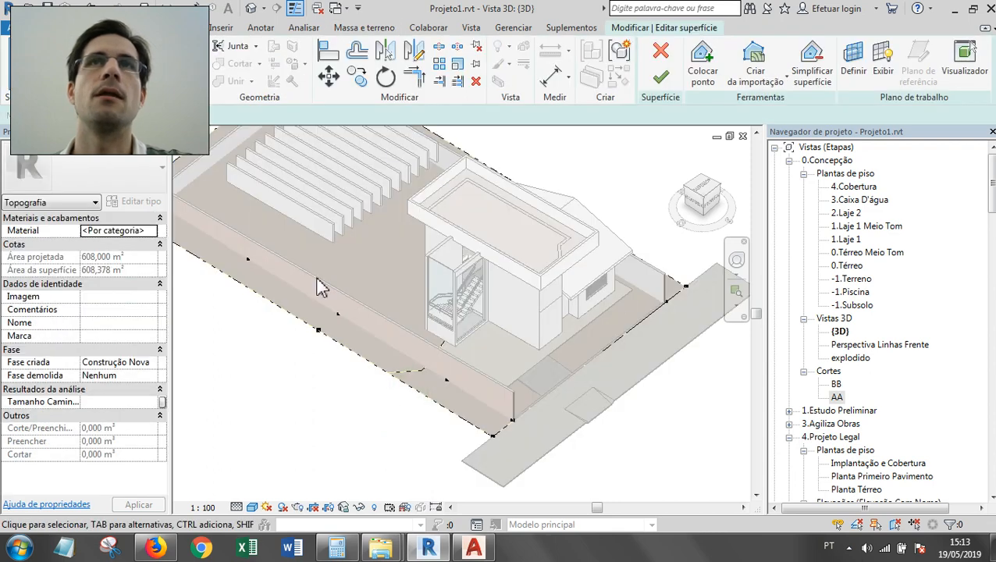
pyautogui.click(669, 83)
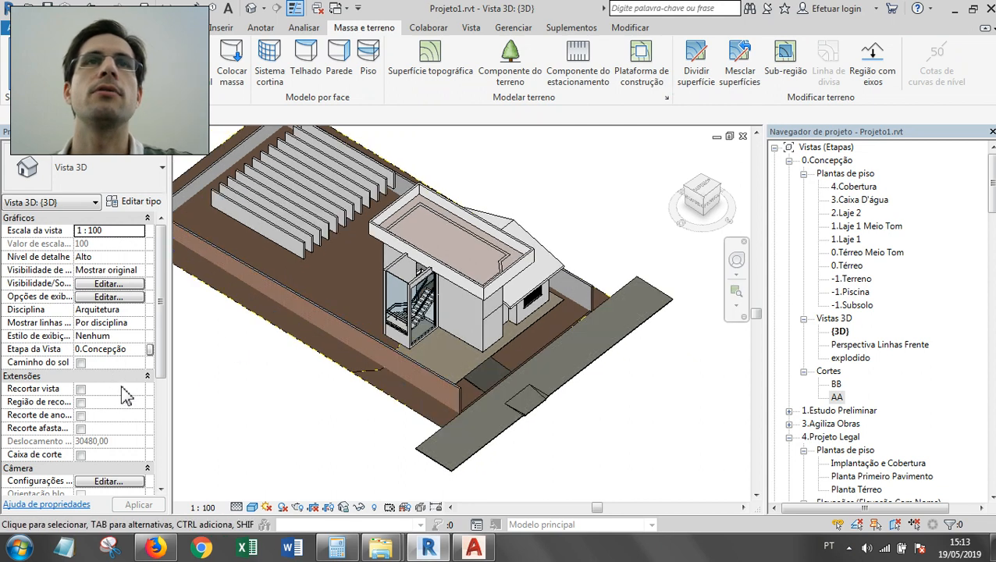
# Temporarily hide the new and the demolished topography surfaces one after the other and reset the temporary hiding.
pyautogui.moveTo(164, 349); pyautogui.dragTo(160, 490)
pyautogui.click(267, 462)
pyautogui.scroll(2, 412, 386)
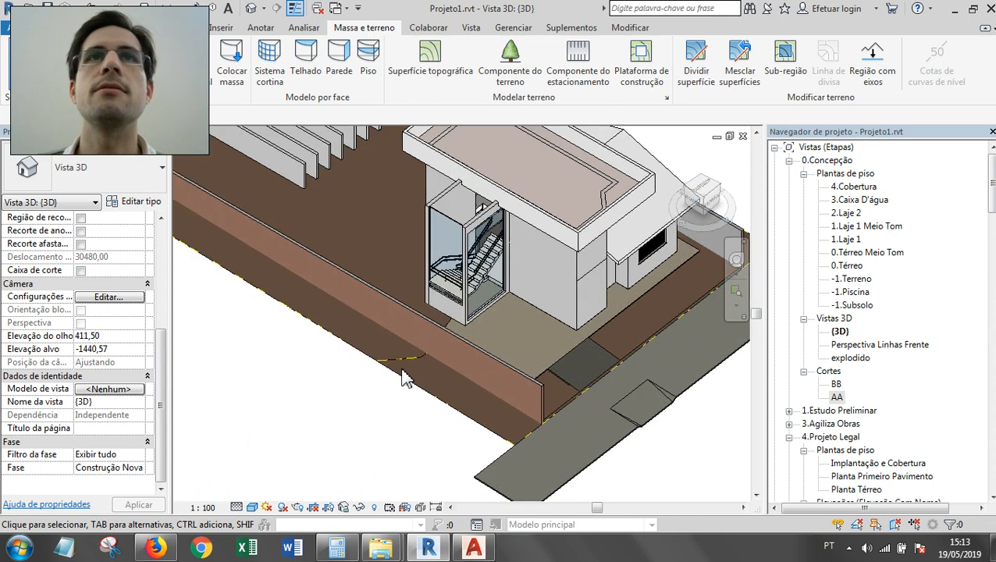
pyautogui.click(409, 369)
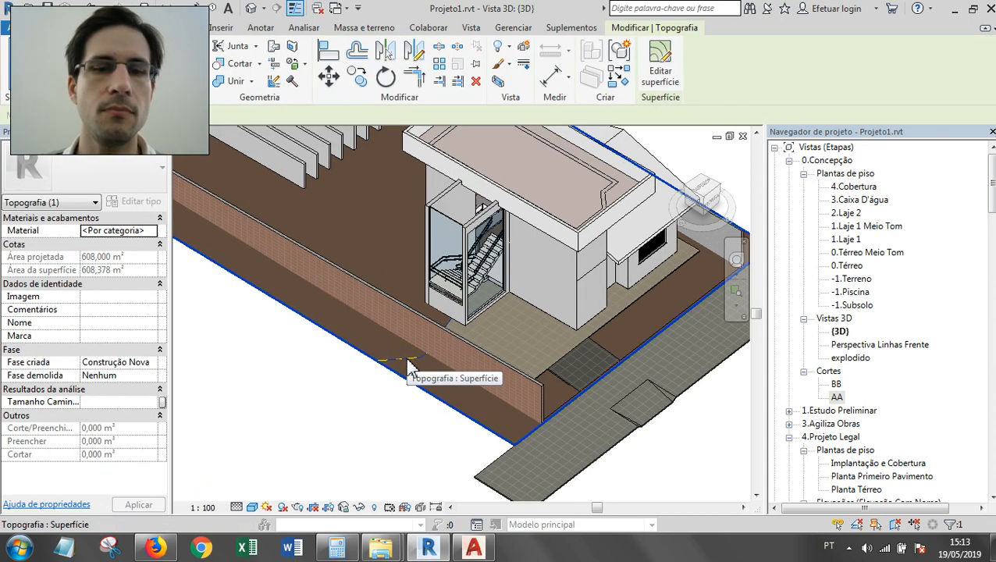
pyautogui.press('h')
pyautogui.press('h')
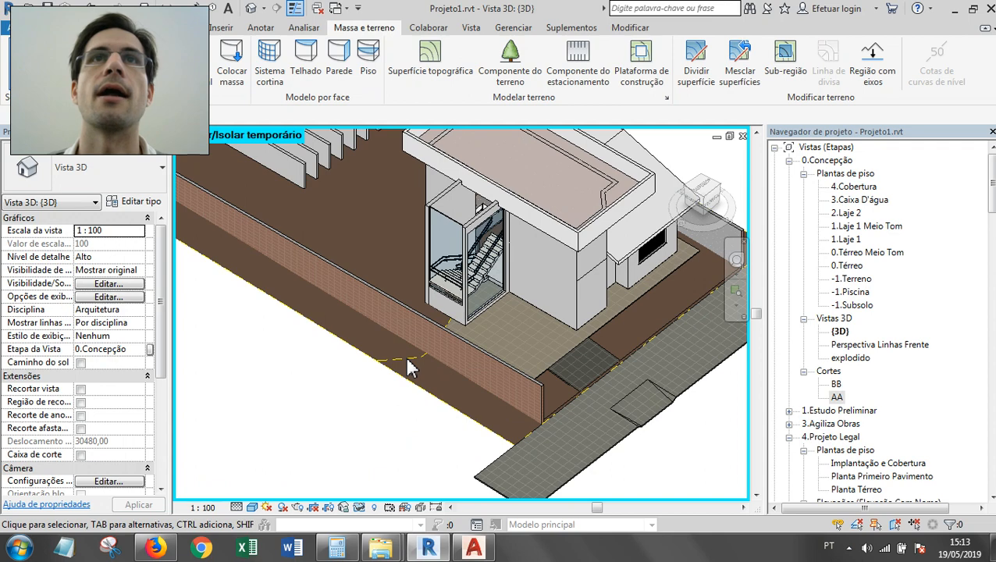
pyautogui.click(409, 366)
pyautogui.press('h')
pyautogui.press('h')
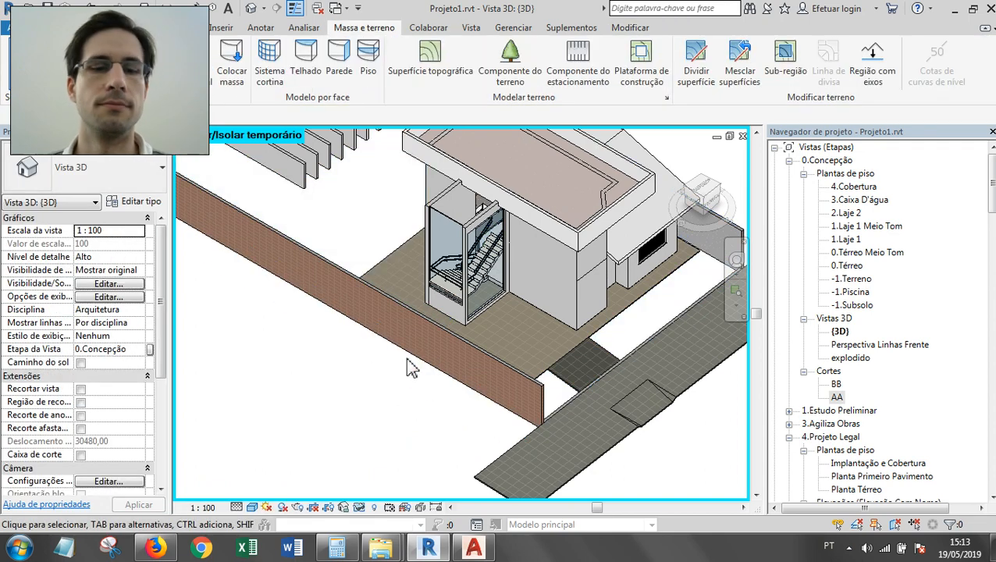
pyautogui.press('h')
pyautogui.press('r')
# Change the 3D view's phase filter (Filtro da fase) from Exibir tudo to Somente Atual.
pyautogui.scroll(-1, 63, 392)
pyautogui.scroll(1, 68, 400)
pyautogui.click(164, 409)
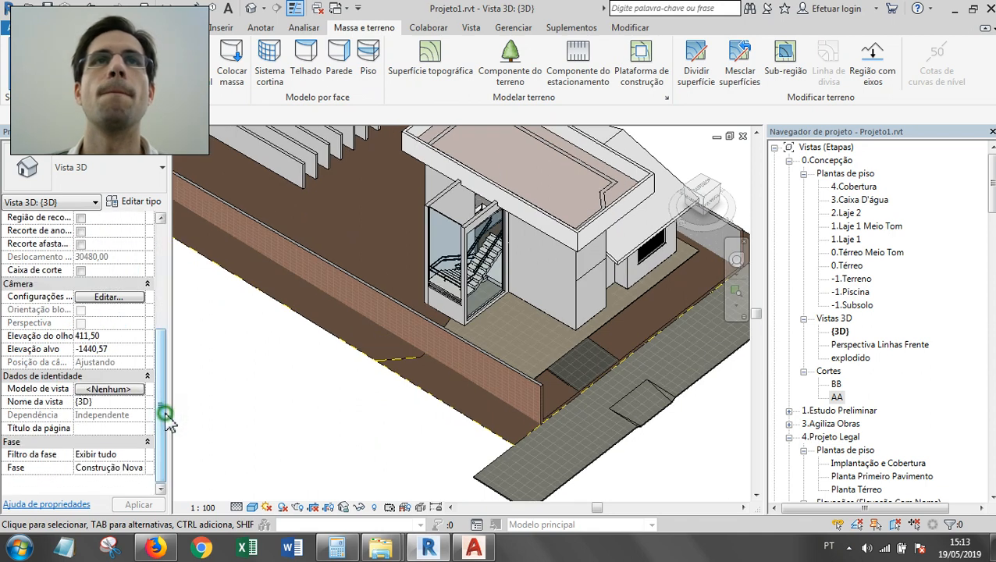
pyautogui.click(128, 454)
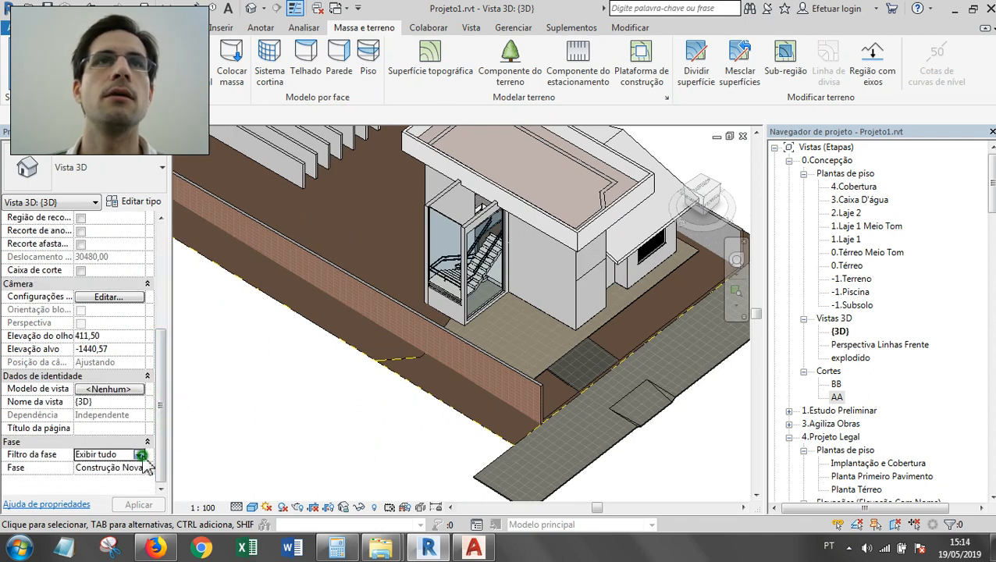
pyautogui.click(139, 454)
pyautogui.click(129, 513)
pyautogui.click(133, 511)
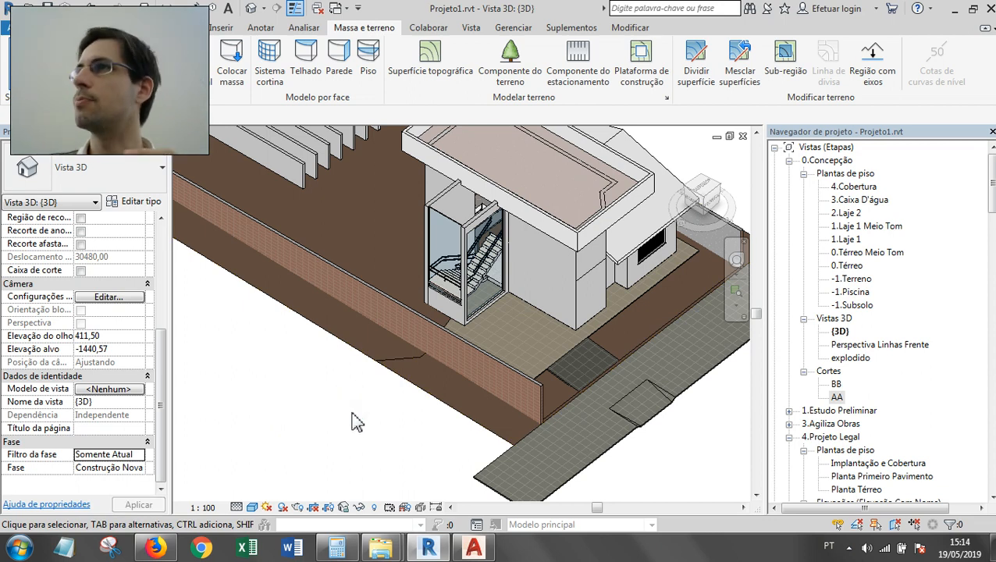
# Try the .Grama material on the new construction phase's topography surface and undo the change.
pyautogui.click(469, 420)
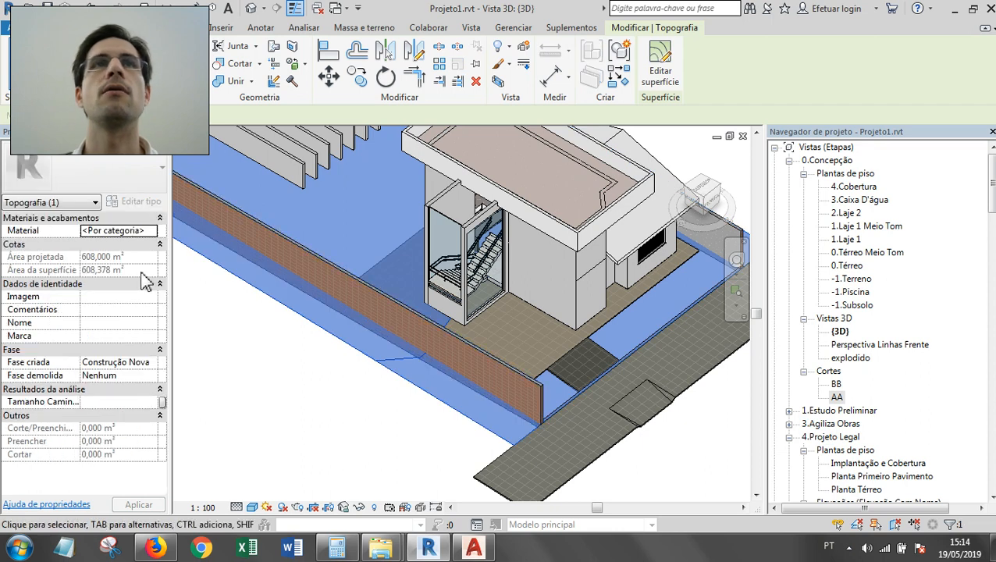
pyautogui.click(147, 231)
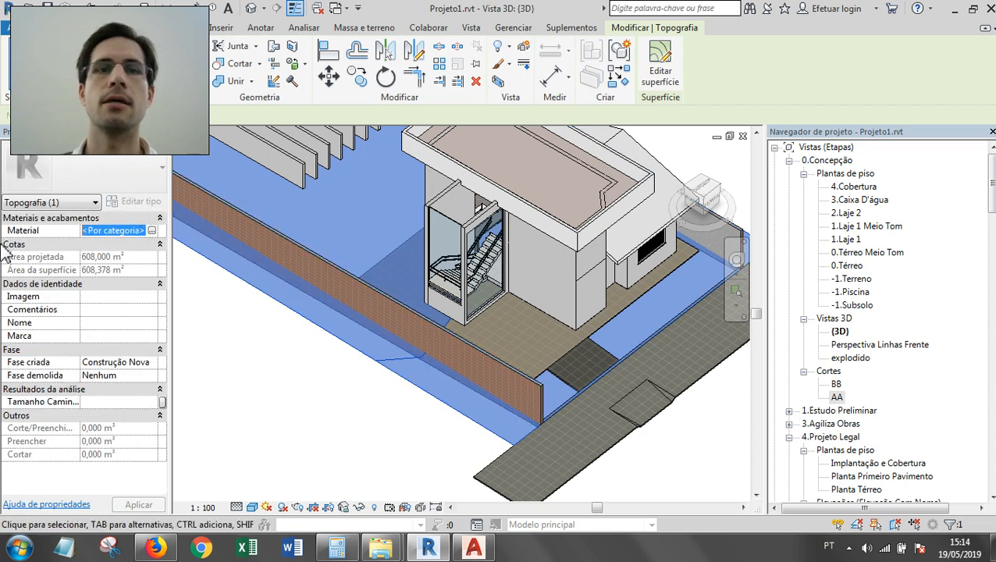
pyautogui.press('BackSpace')
pyautogui.press('Return')
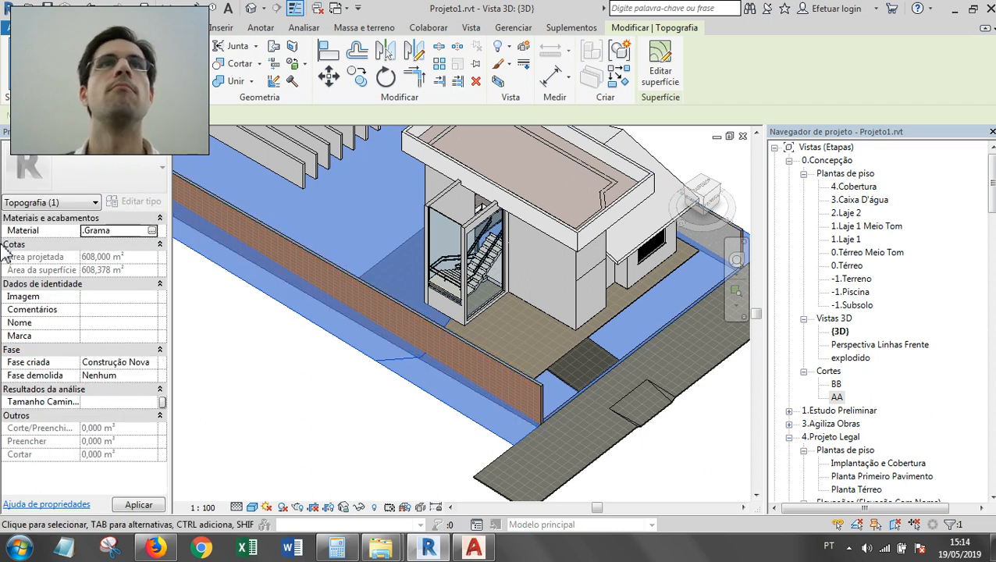
pyautogui.click(542, 322)
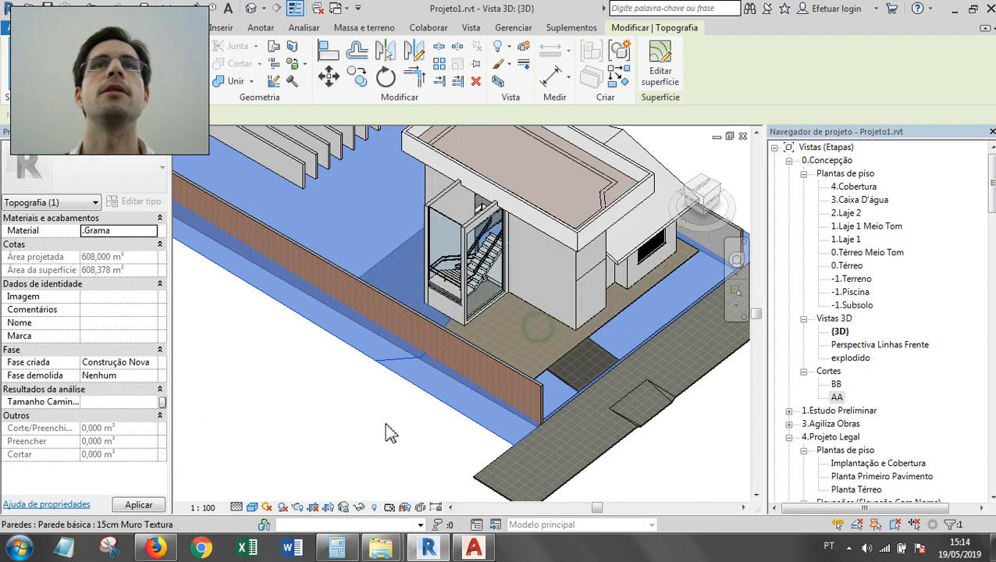
pyautogui.click(357, 456)
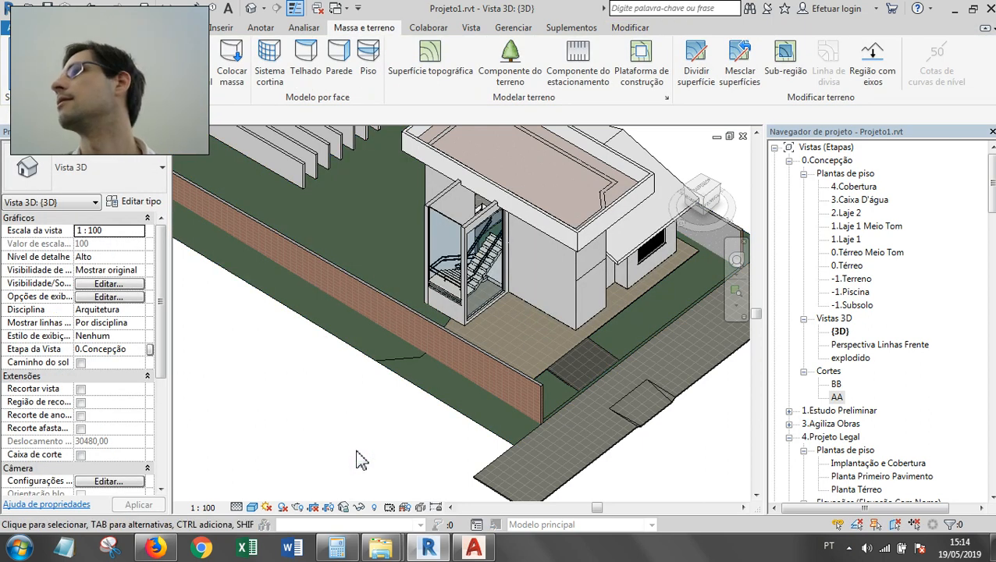
pyautogui.hotkey('ctrl', 'z')
# Examine the new topography around the house, boundary walls and sidewalk from different angles in the 3D view.
pyautogui.scroll(-1, 357, 459)
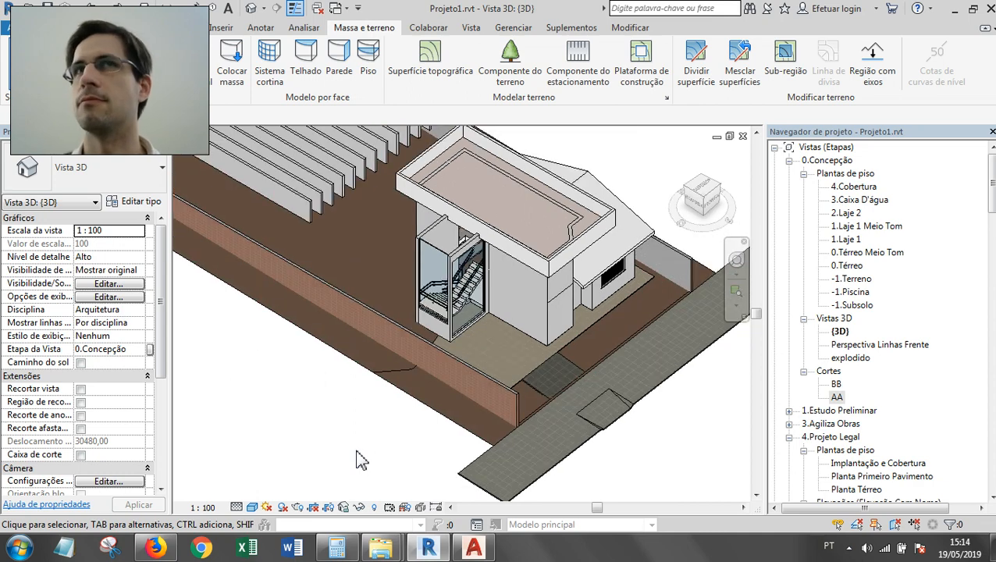
pyautogui.keyDown('shift'); pyautogui.moveTo(419, 427); pyautogui.dragTo(599, 307, button='middle'); pyautogui.keyUp('shift')
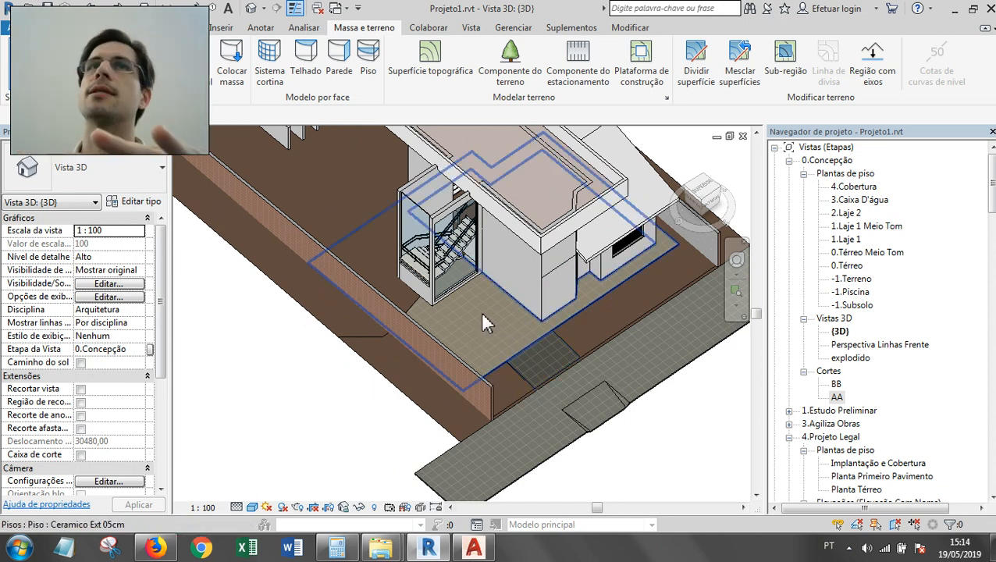
pyautogui.keyDown('shift'); pyautogui.moveTo(482, 322); pyautogui.dragTo(486, 384, button='middle'); pyautogui.keyUp('shift')
pyautogui.click(462, 410)
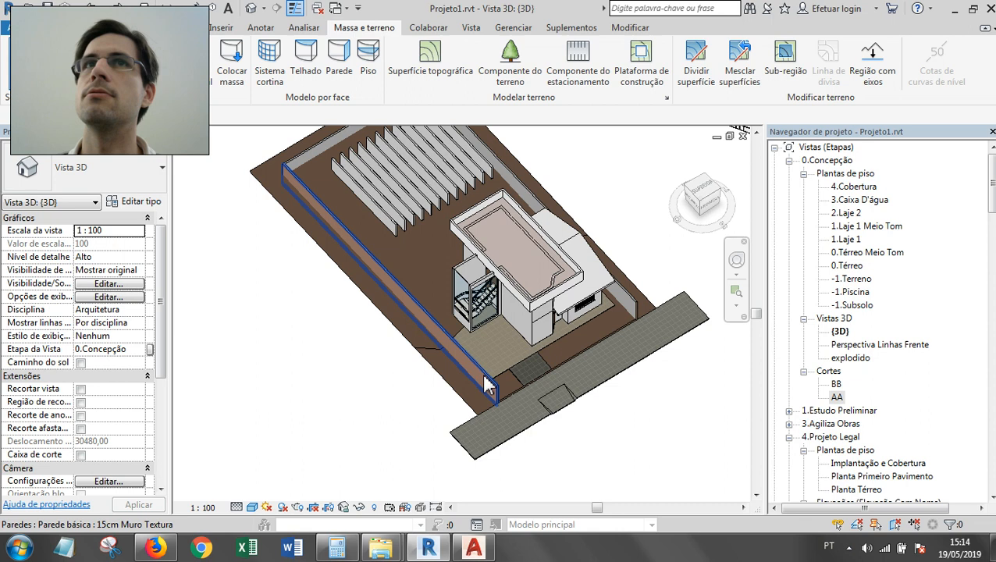
pyautogui.scroll(2, 484, 384)
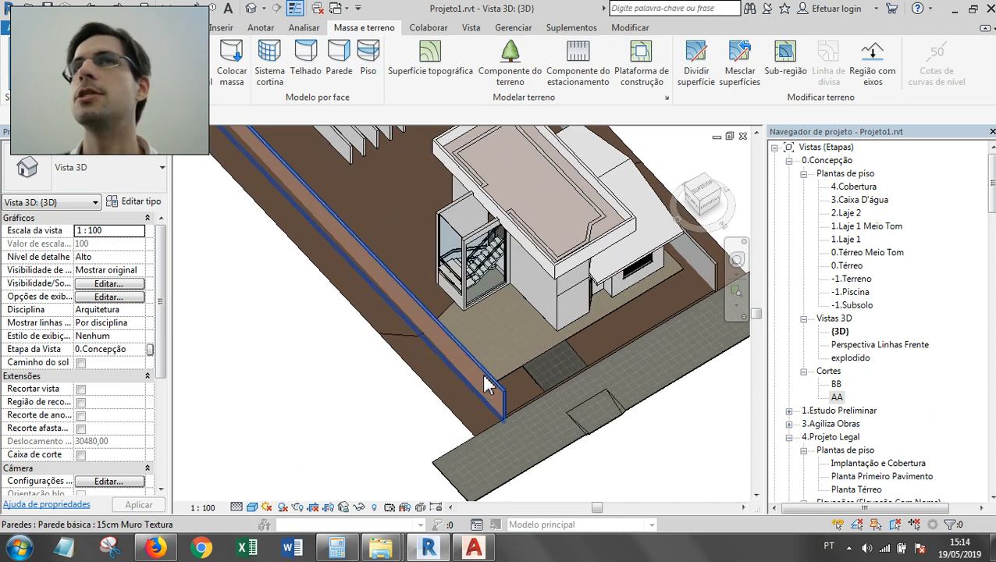
pyautogui.scroll(-2, 486, 384)
pyautogui.scroll(-2, 538, 377)
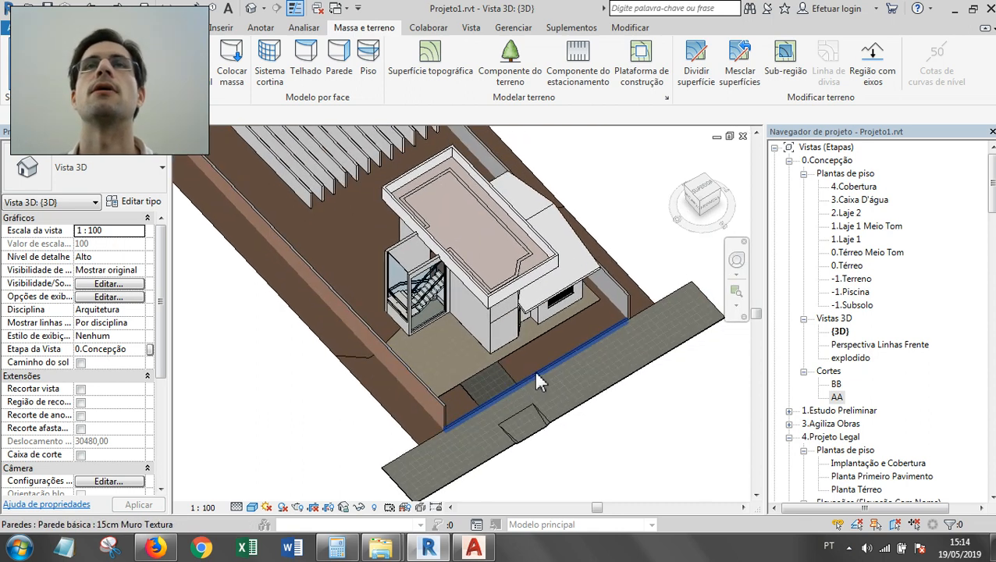